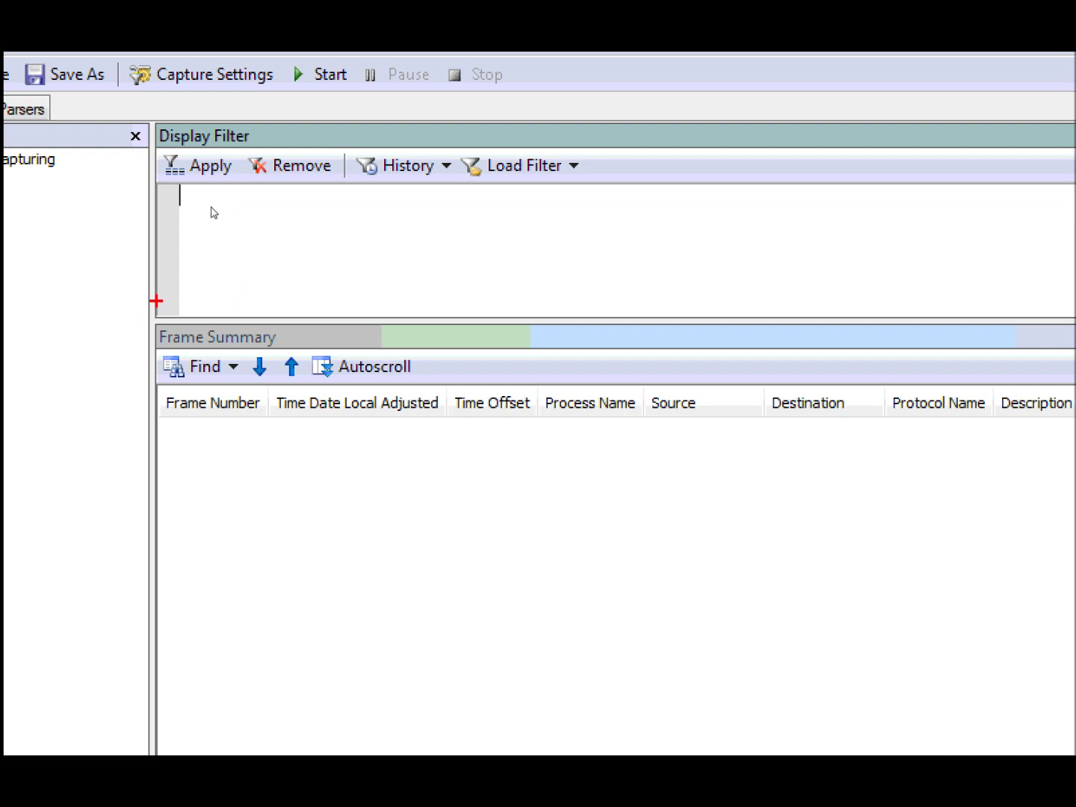
# - Confirm the alias list in Manage Aliases is empty, then bring up Capture4's capture settings
pyautogui.moveTo(156, 301)
pyautogui.mouseDown()
pyautogui.moveTo(317, 323)
pyautogui.moveTo(340, 338)
pyautogui.mouseUp()
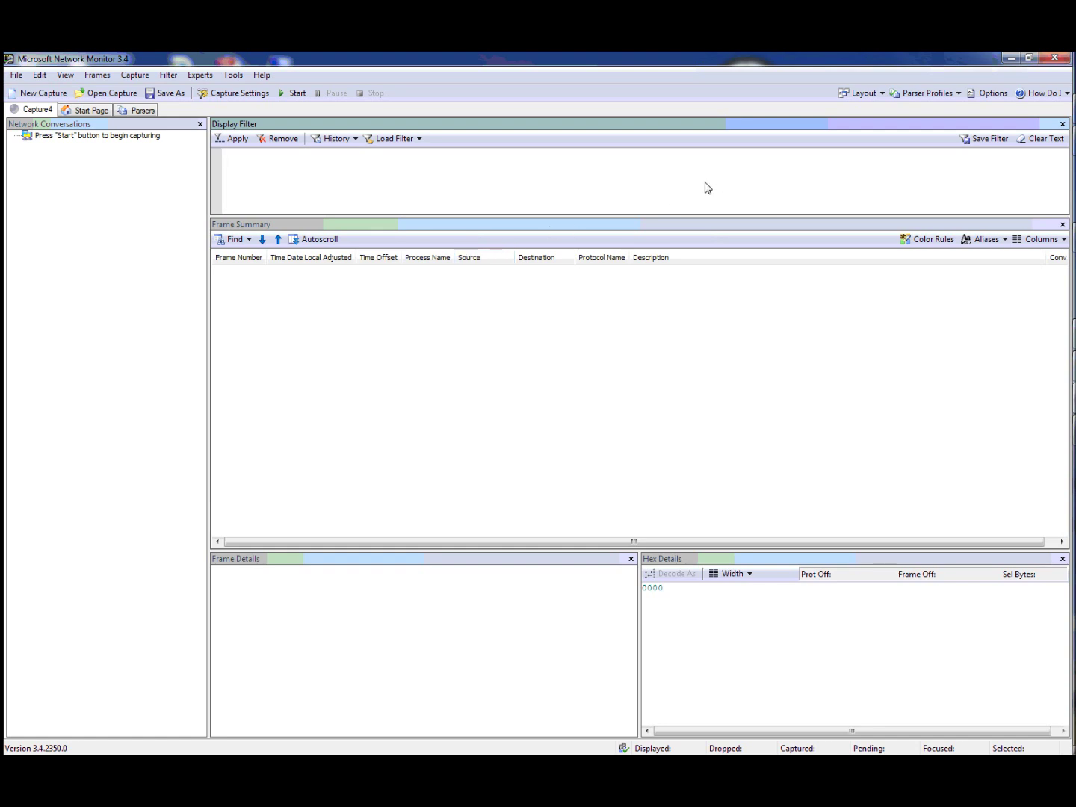
pyautogui.click(973, 246)
pyautogui.click(984, 259)
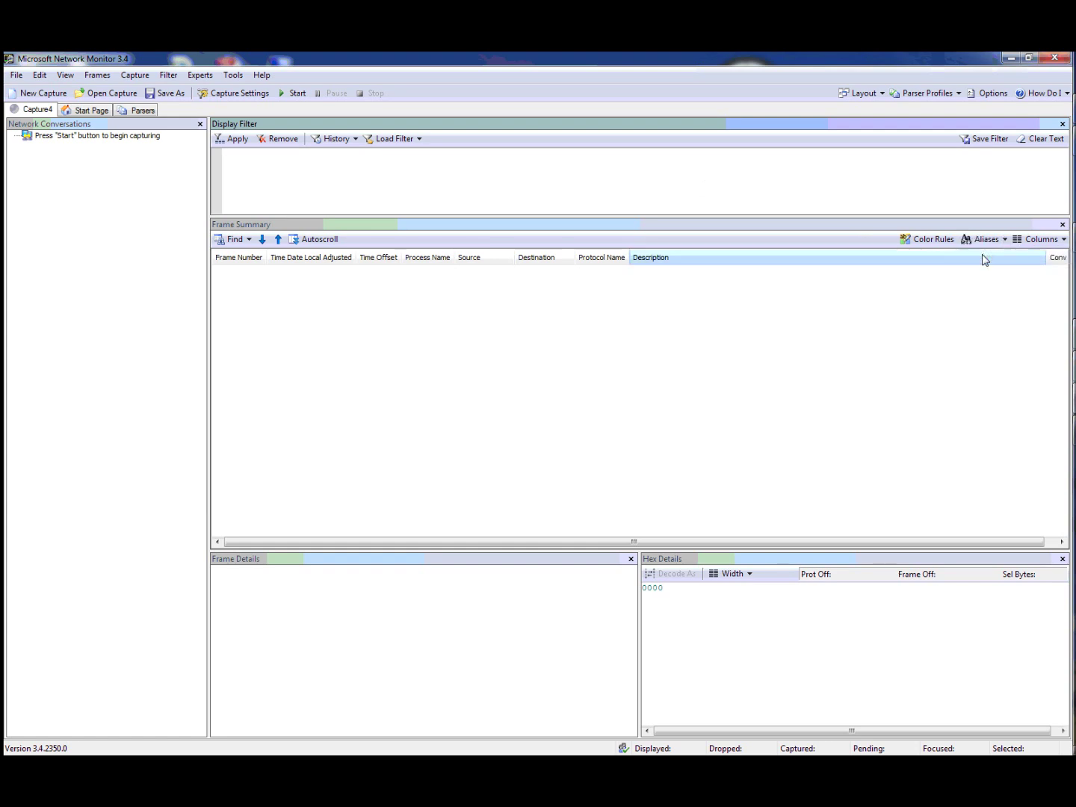
pyautogui.click(983, 240)
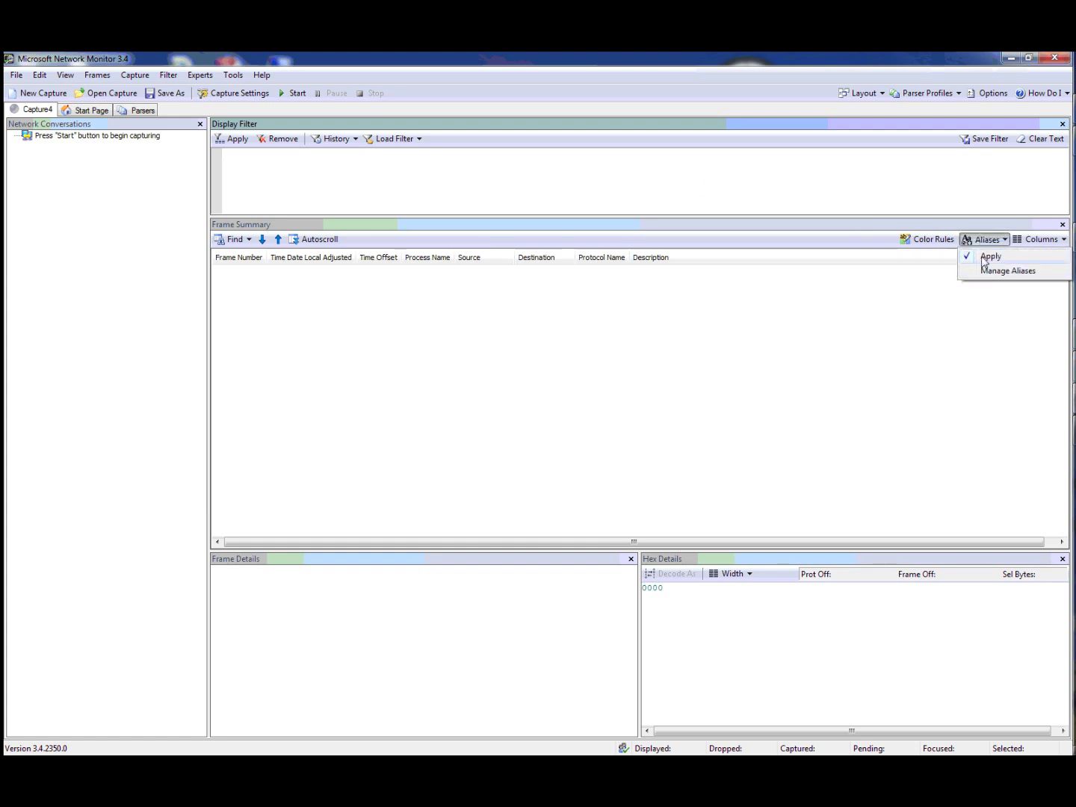
pyautogui.click(984, 259)
pyautogui.click(983, 240)
pyautogui.click(997, 271)
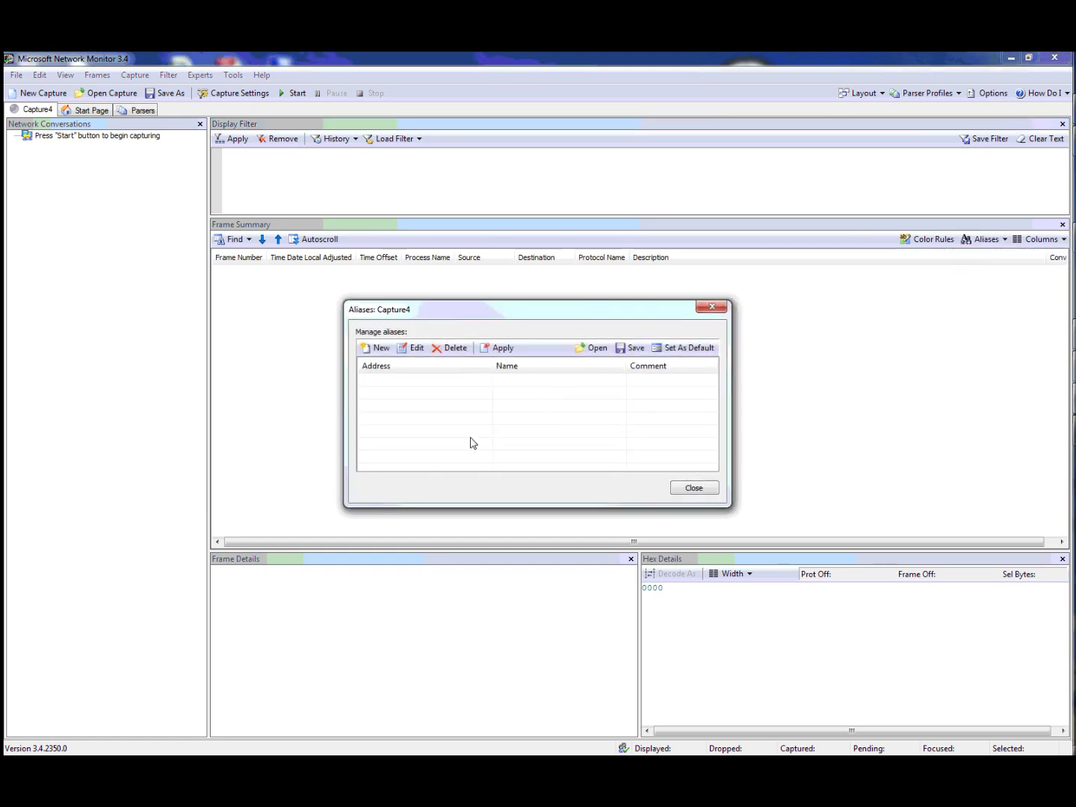
pyautogui.click(696, 488)
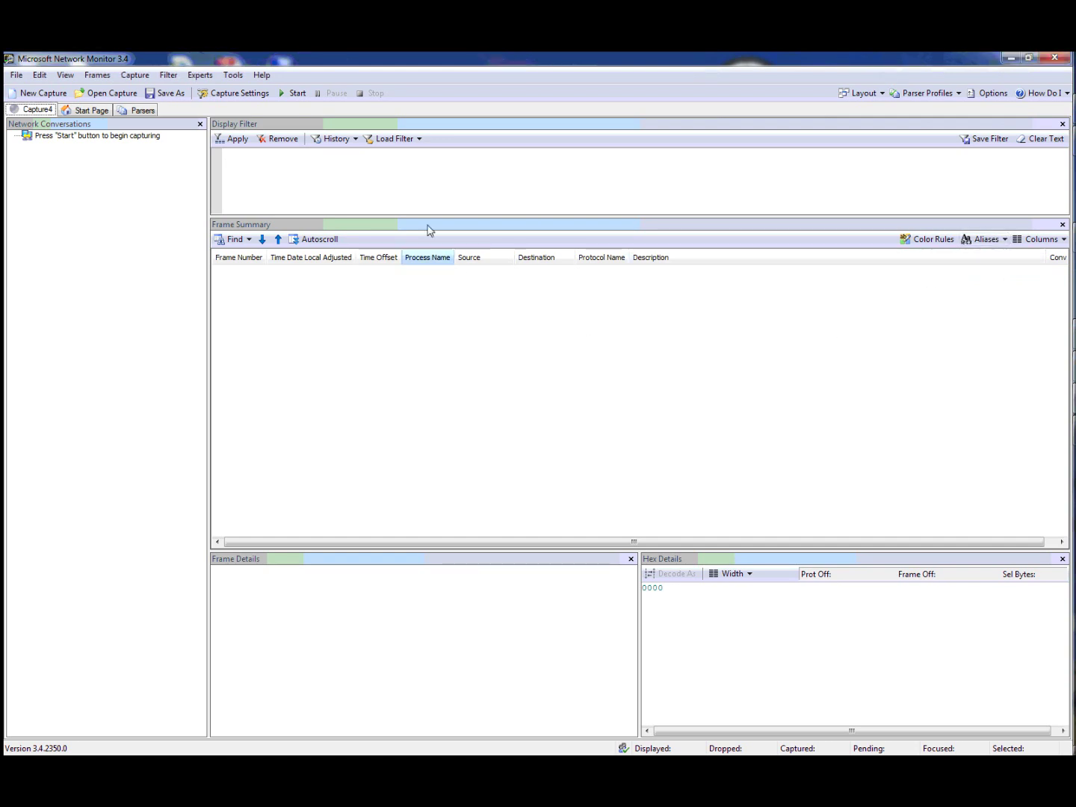
pyautogui.click(236, 93)
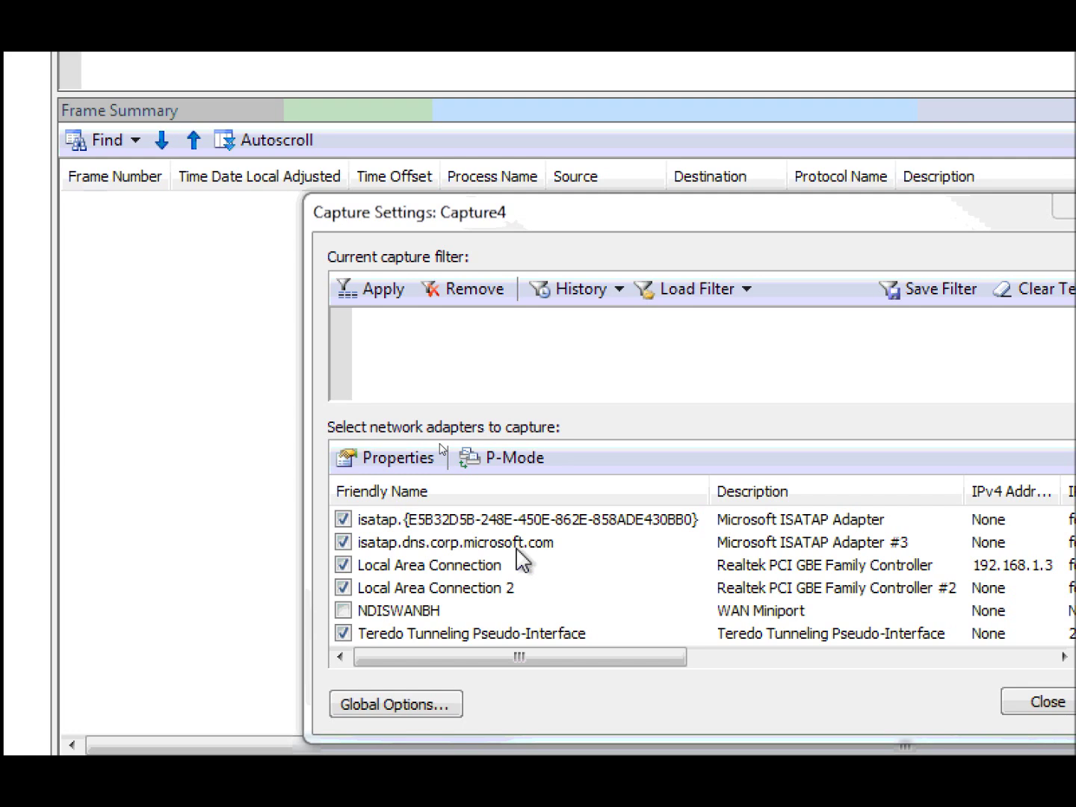
pyautogui.click(539, 299)
pyautogui.click(432, 356)
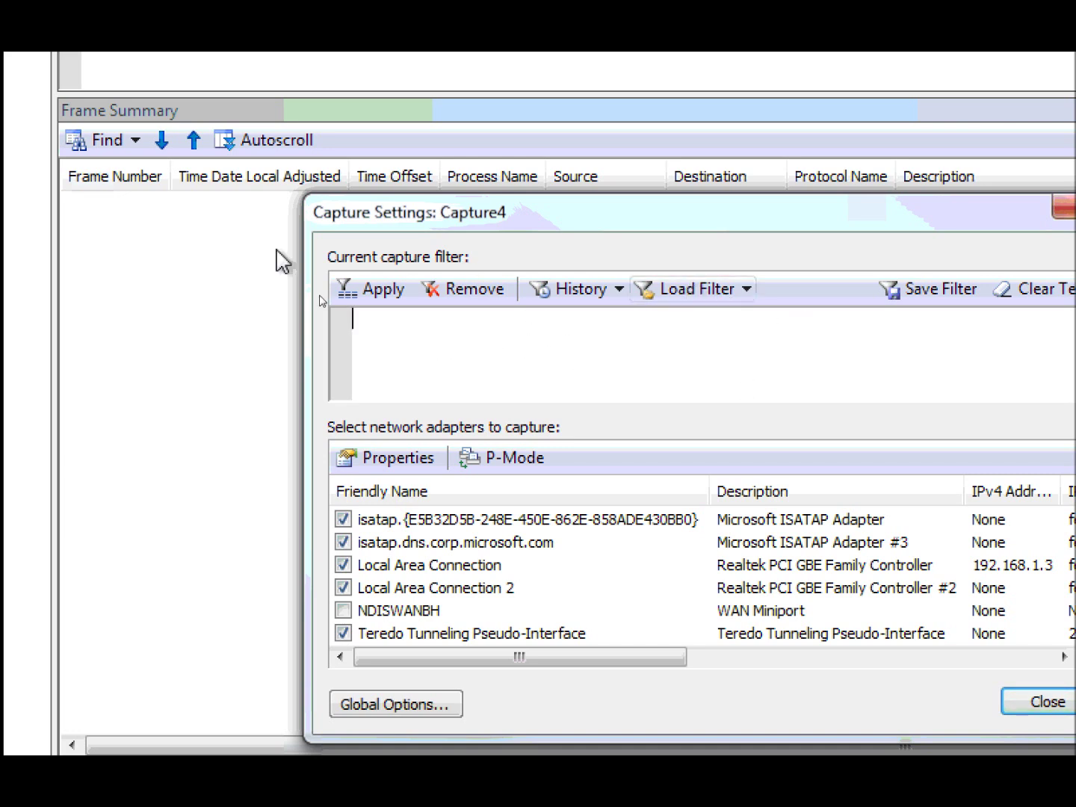
pyautogui.click(741, 290)
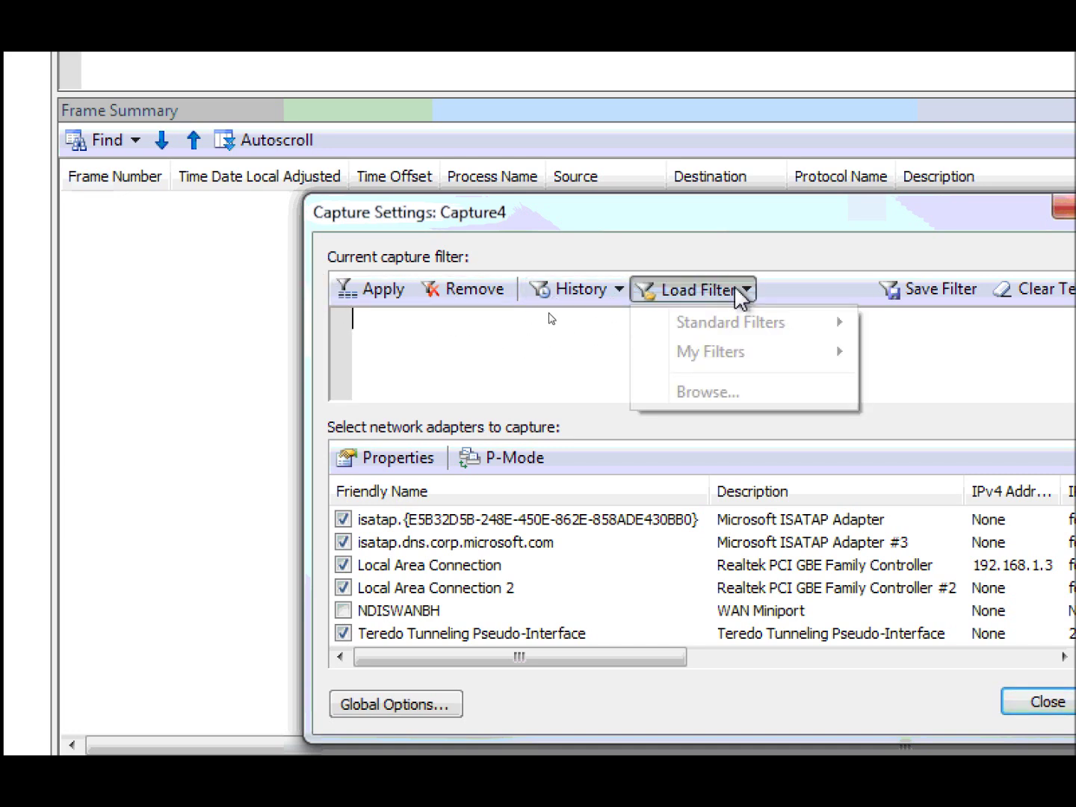
pyautogui.moveTo(732, 322)
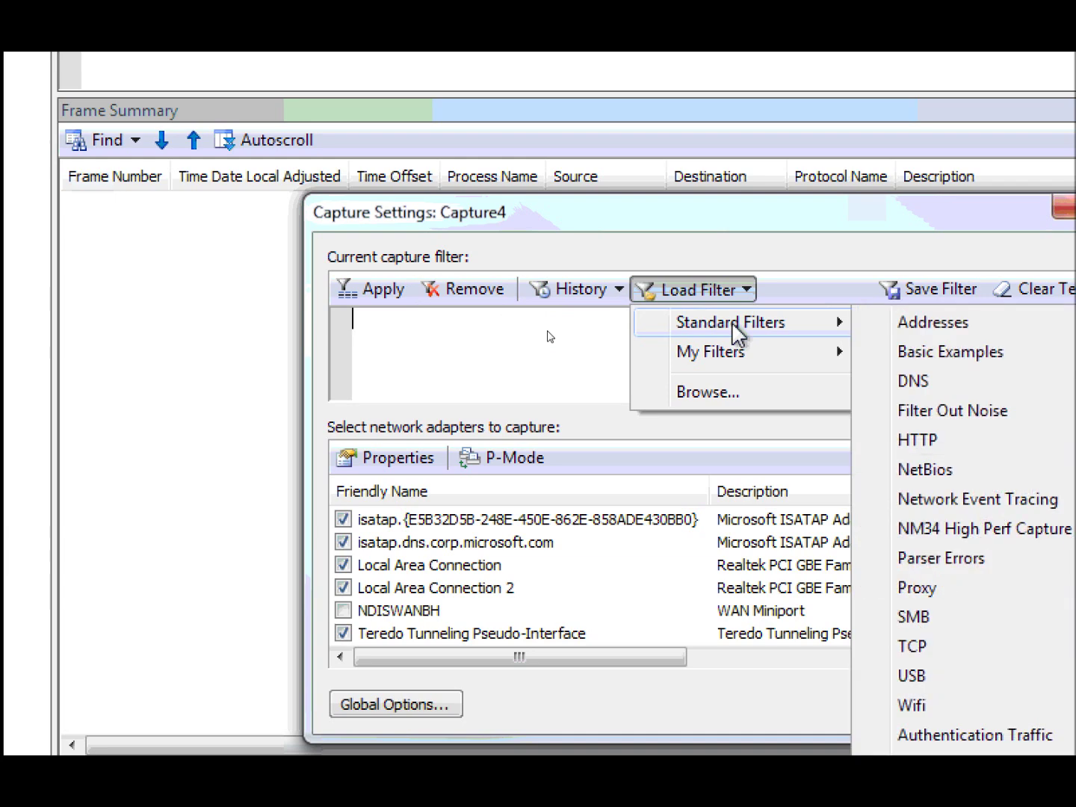
pyautogui.click(701, 224)
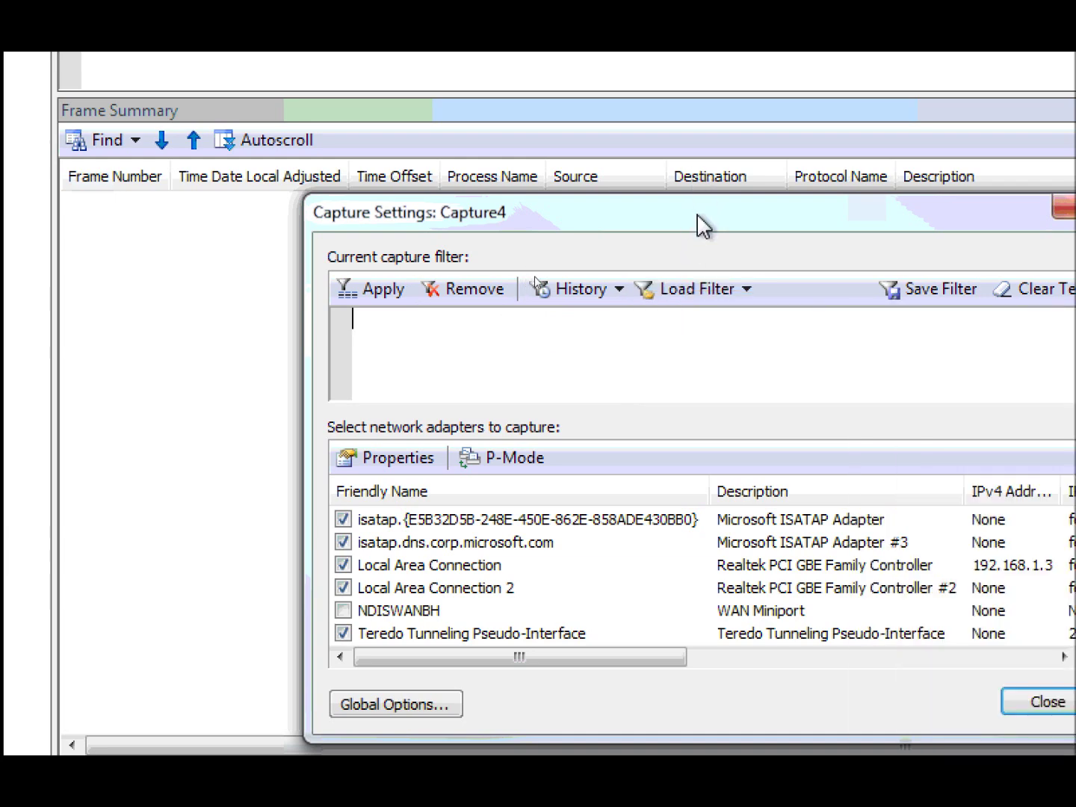
pyautogui.moveTo(701, 224); pyautogui.dragTo(508, 150)
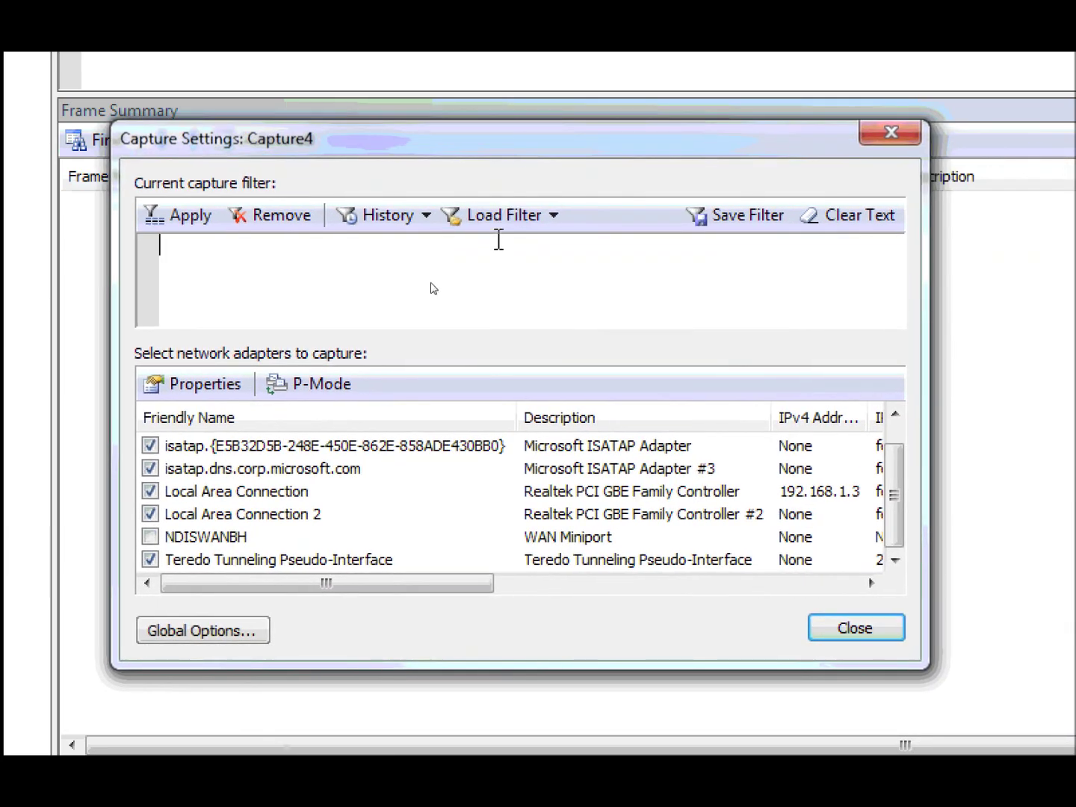
# - Browse Load Filter > Standard Filters, previewing the DNS and NM34 High Perf Capture samples
pyautogui.click(505, 217)
pyautogui.moveTo(519, 251)
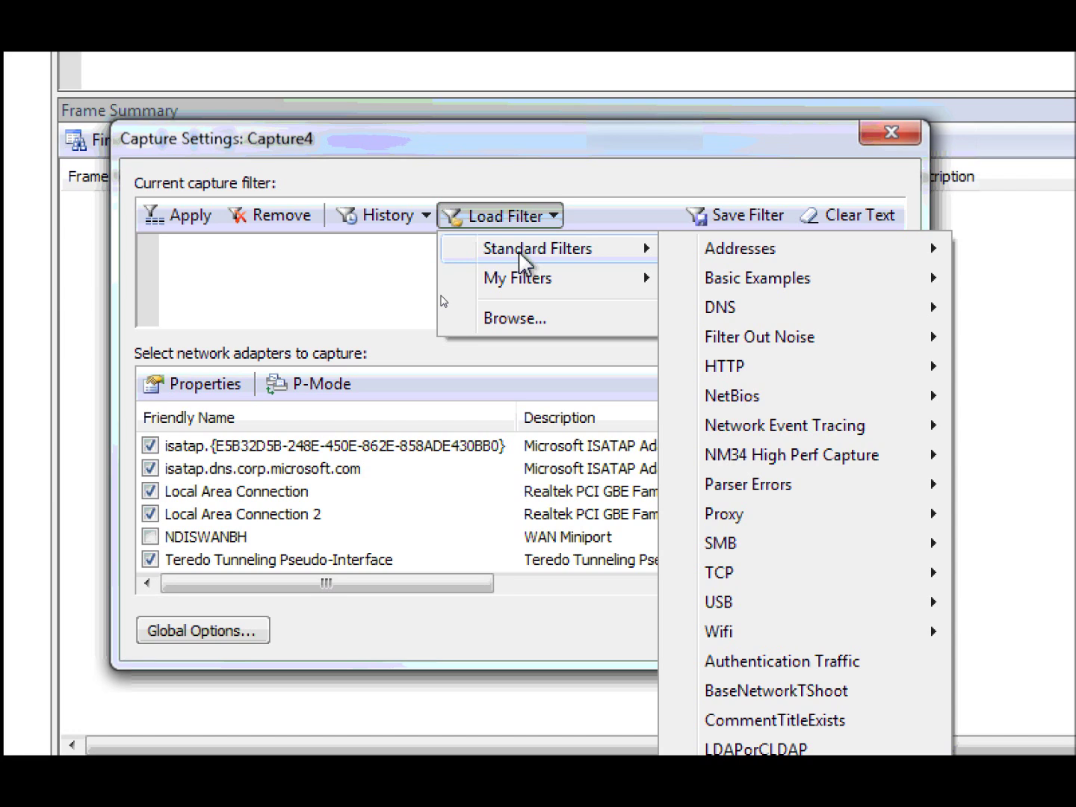
pyautogui.moveTo(902, 308)
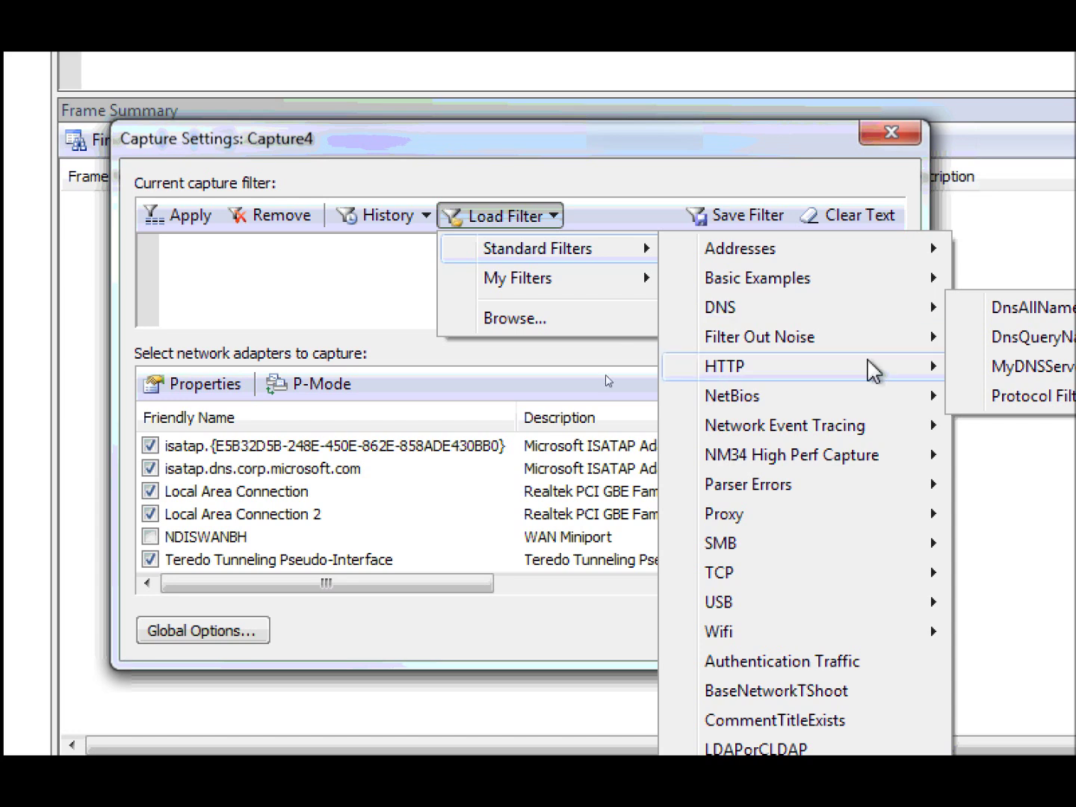
pyautogui.moveTo(808, 464)
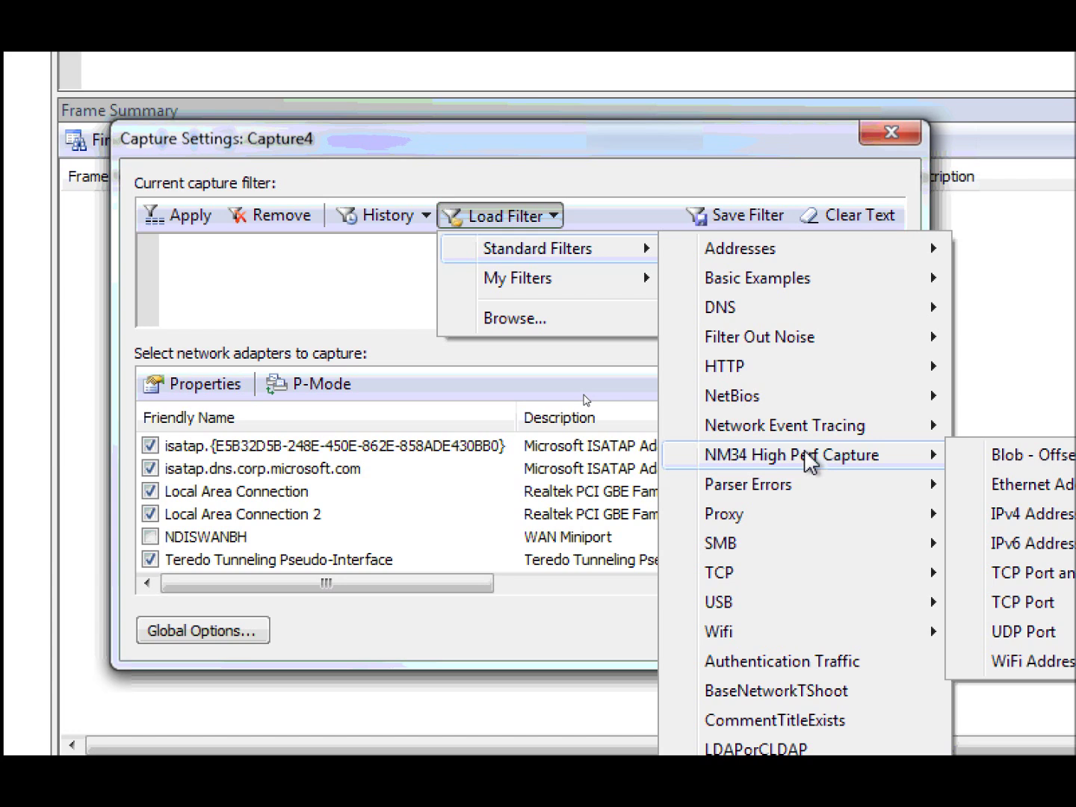
pyautogui.click(322, 243)
# - Load the NM34 High Perf Capture IPv4 Address sample, Frame.Ethernet.IPv4.Address == 192.168.1.5, as the capture filter
pyautogui.click(533, 216)
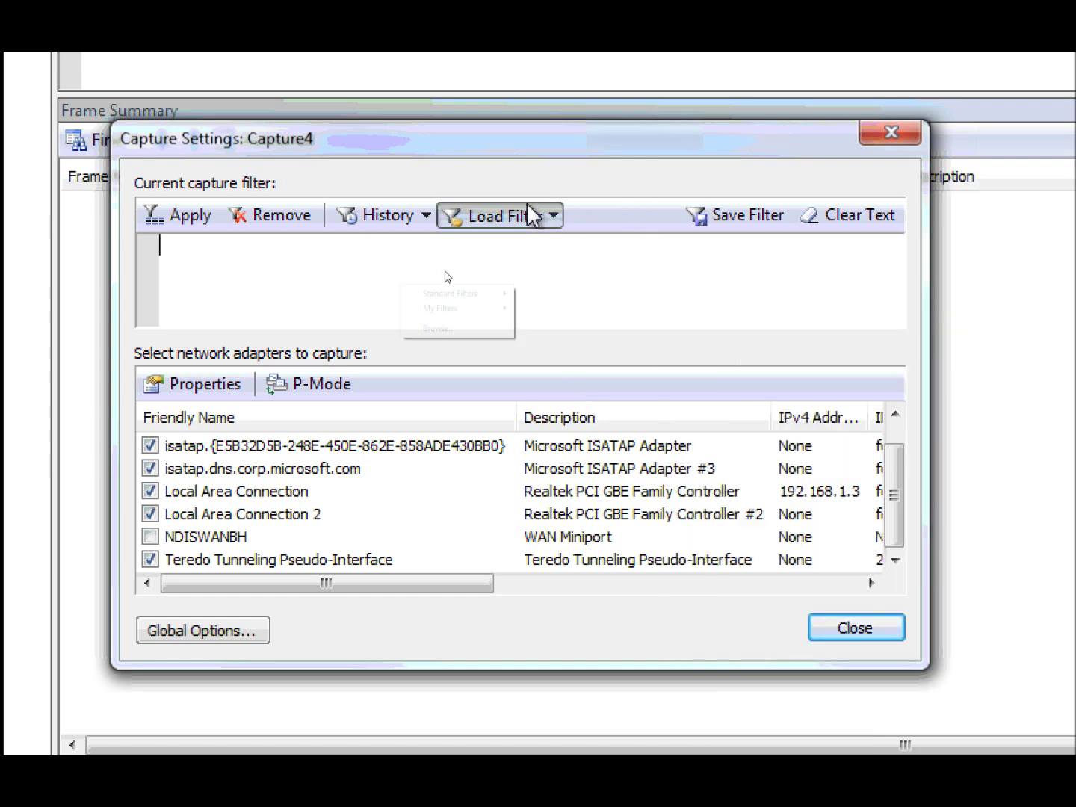
pyautogui.moveTo(582, 247)
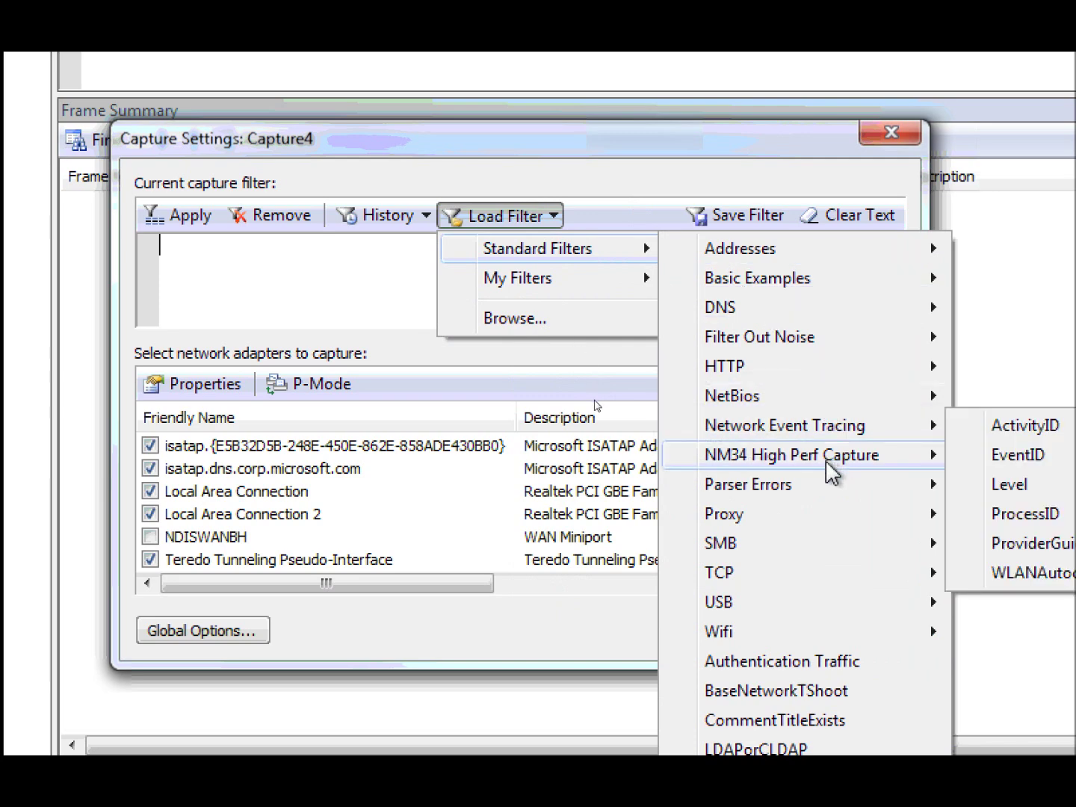
pyautogui.click(992, 514)
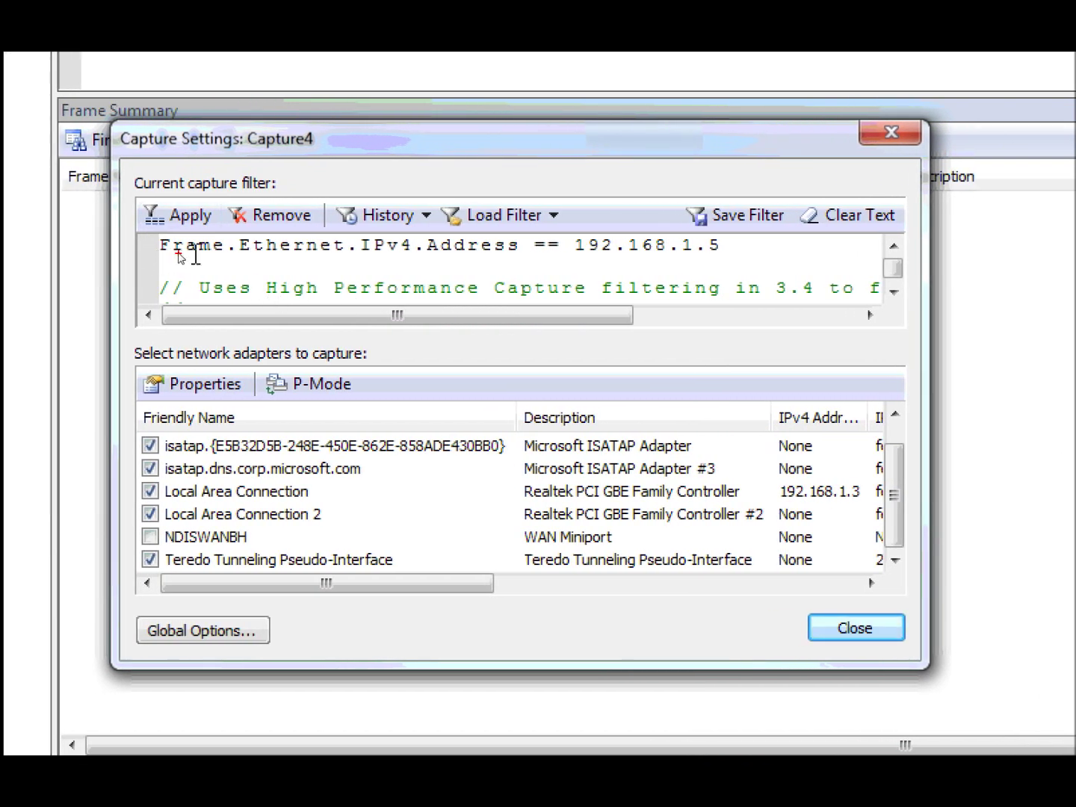
pyautogui.moveTo(148, 255)
pyautogui.mouseDown()
pyautogui.moveTo(467, 224)
pyautogui.moveTo(555, 251)
pyautogui.moveTo(537, 255)
pyautogui.mouseUp()
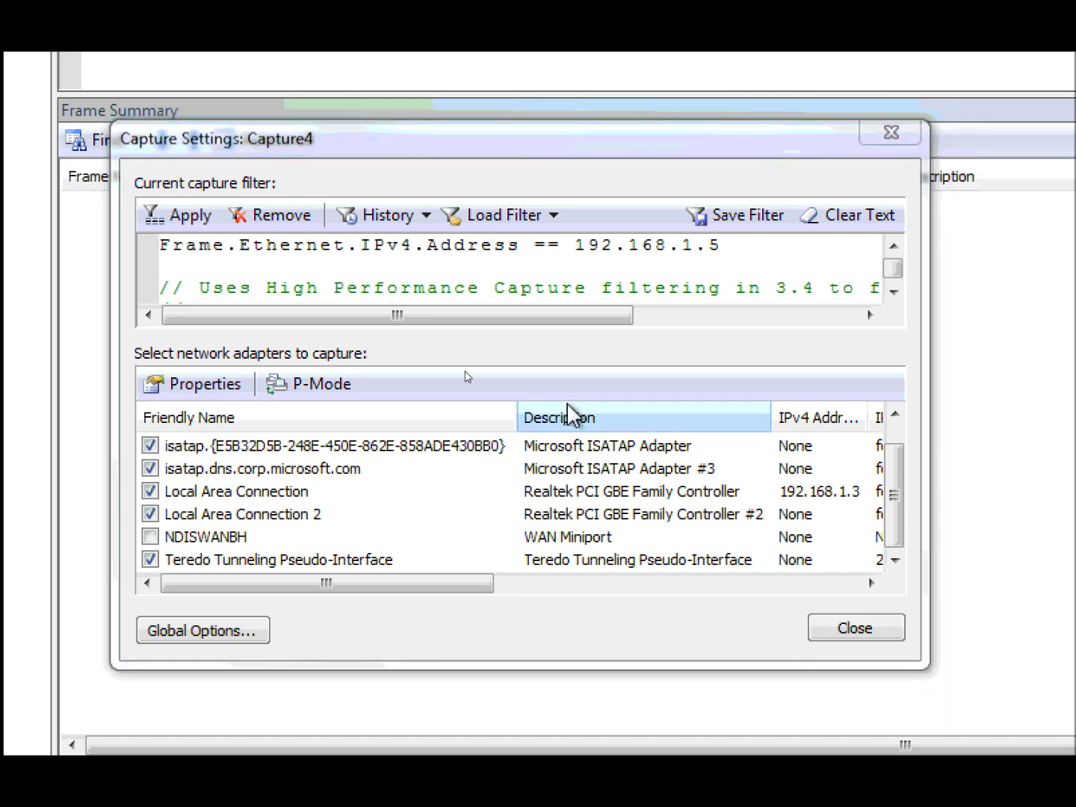
pyautogui.click(463, 313)
# - Clear the capture filter box, enter tcp, and apply it to Capture4
pyautogui.hotkey('ctrl', 'a')
pyautogui.press('Delete')
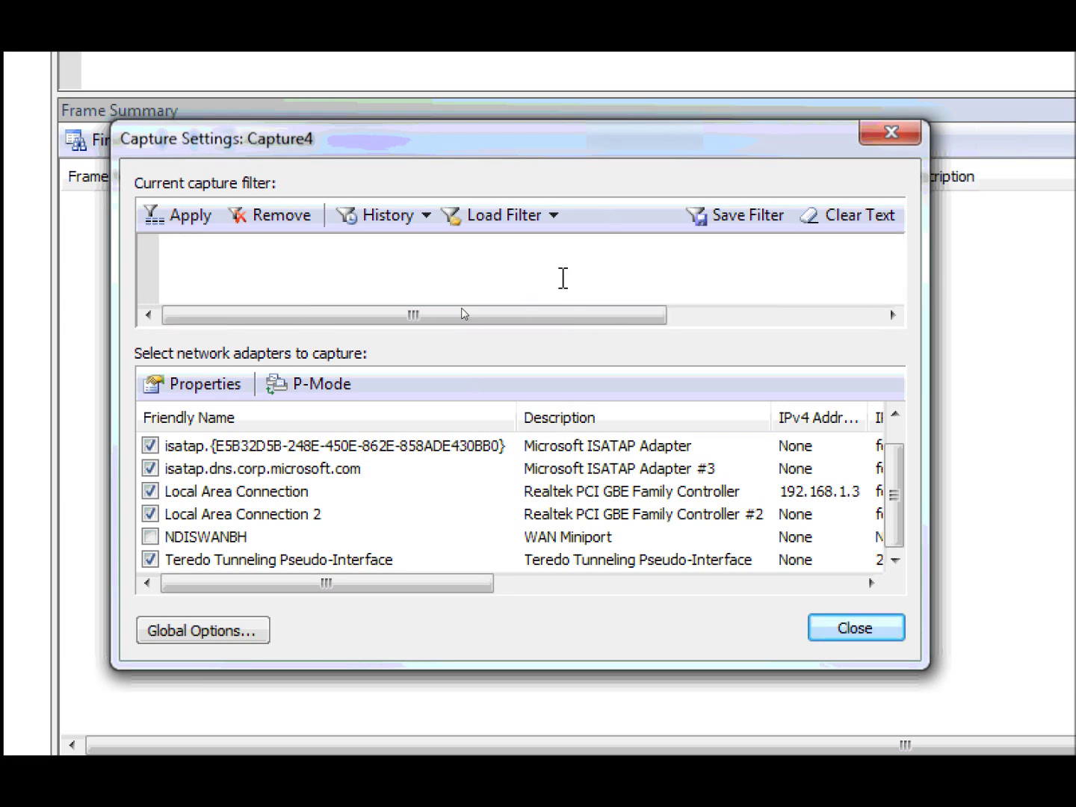
pyautogui.write('tcp')
pyautogui.hotkey('ctrl', 'Return')
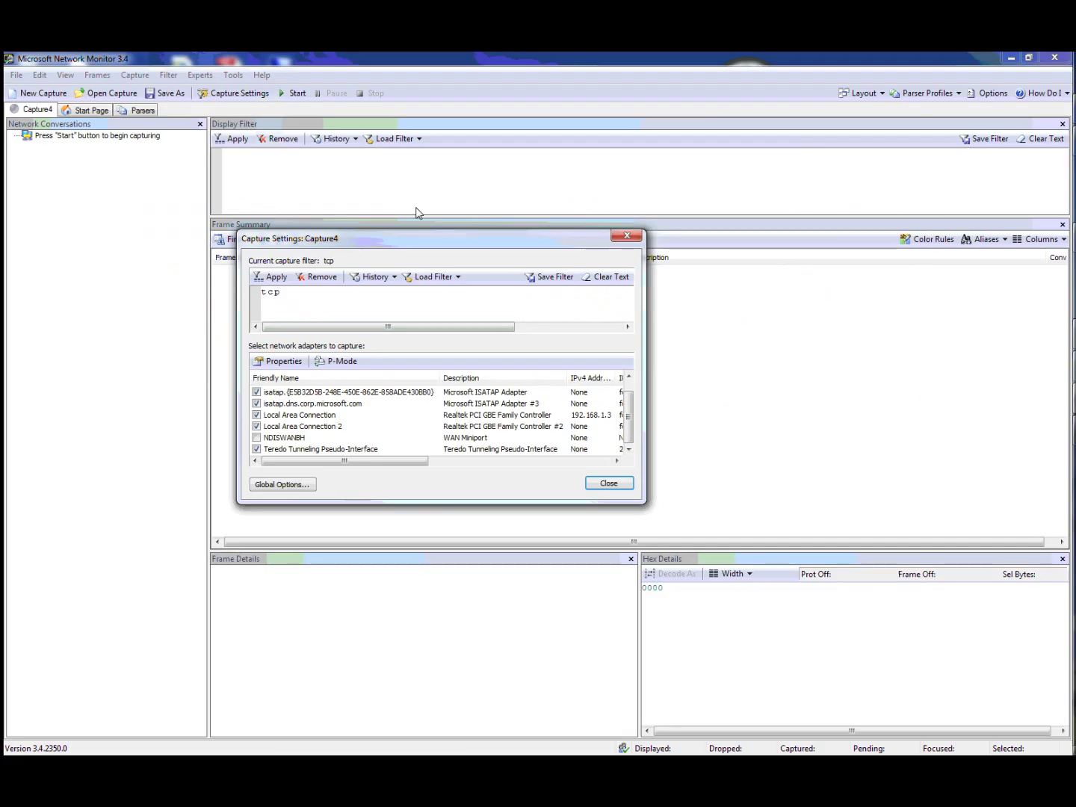
pyautogui.click(323, 157)
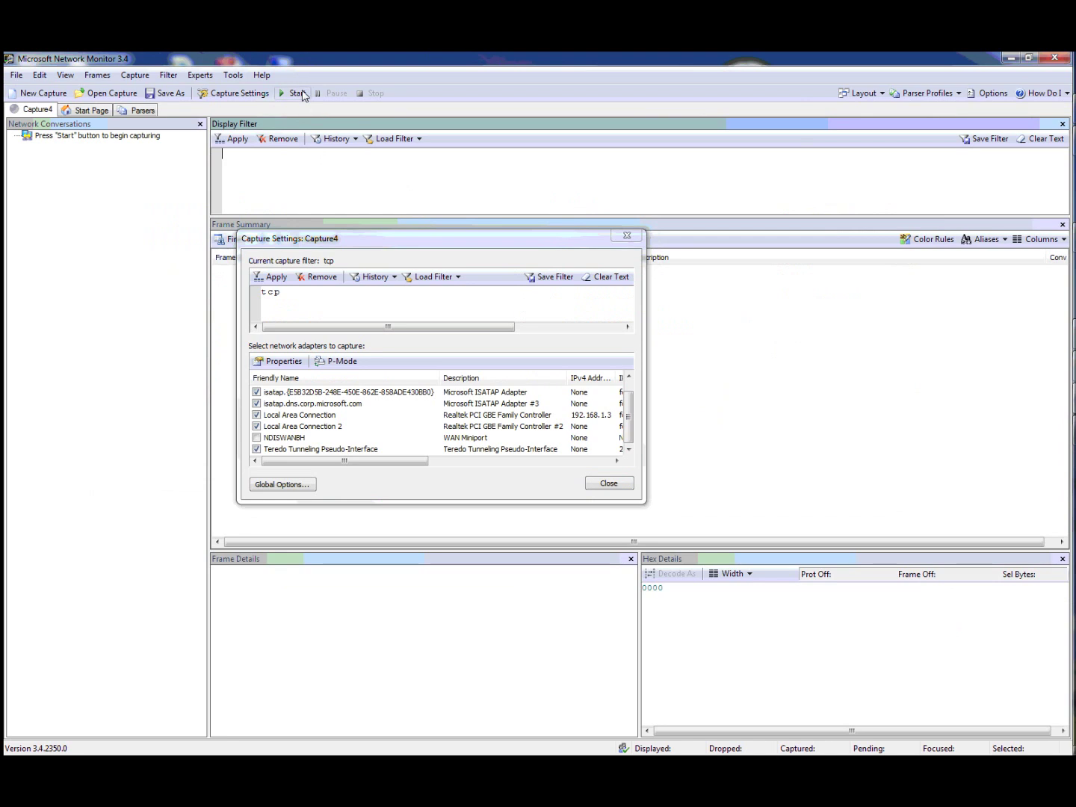
# - Begin capturing on Capture4 with the tcp capture filter, collecting tcp frames
pyautogui.press('F10')
pyautogui.moveTo(353, 244); pyautogui.dragTo(356, 252)
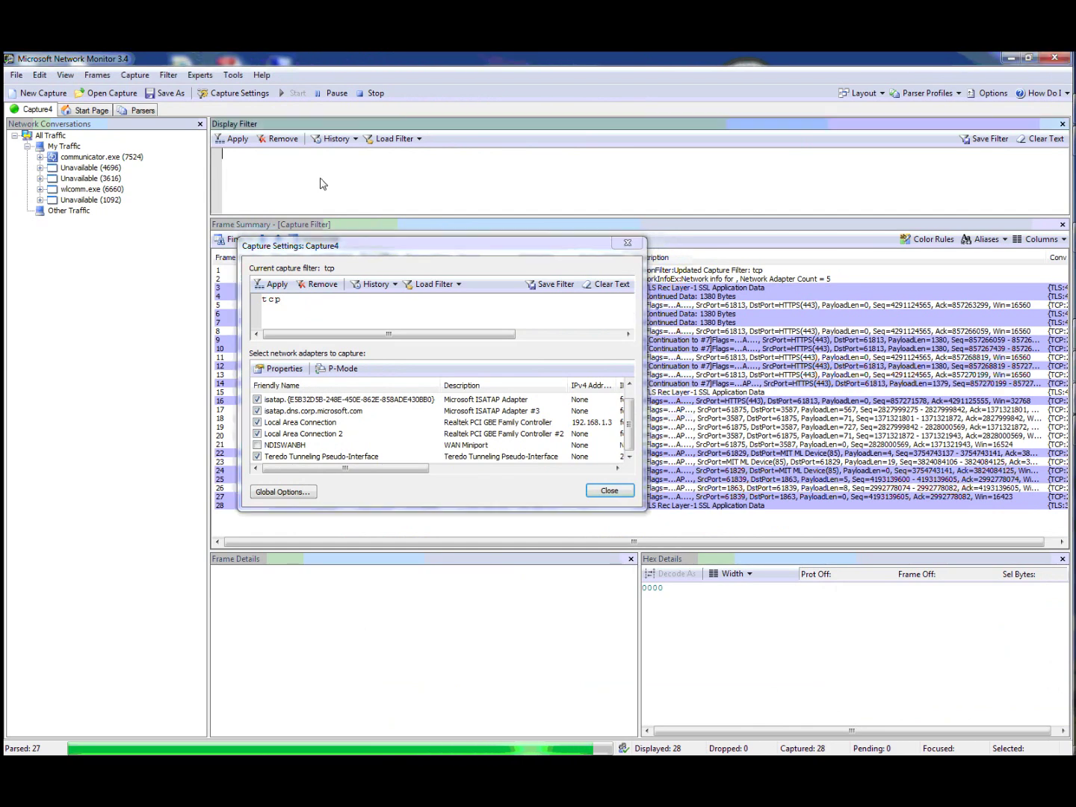
# - Enter and apply the display filter tcp.port==80, leaving 0 of 57 frames shown
pyautogui.click(323, 184)
pyautogui.write('tcp')
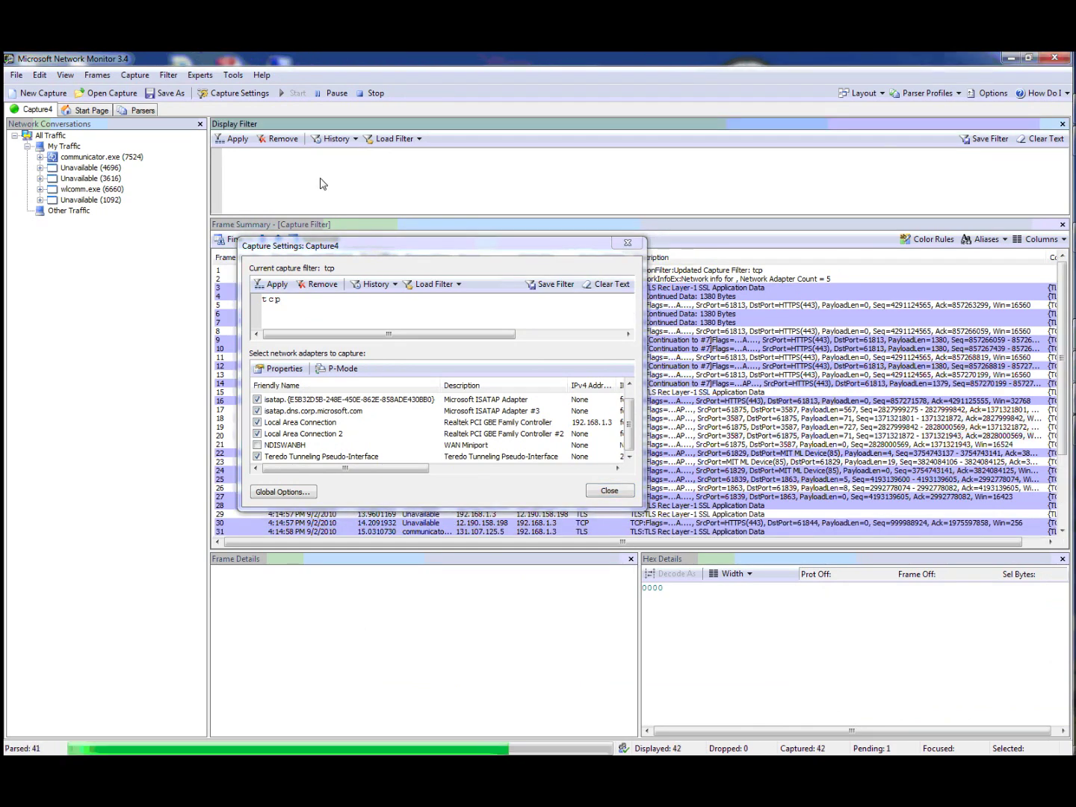
pyautogui.write('.port==80')
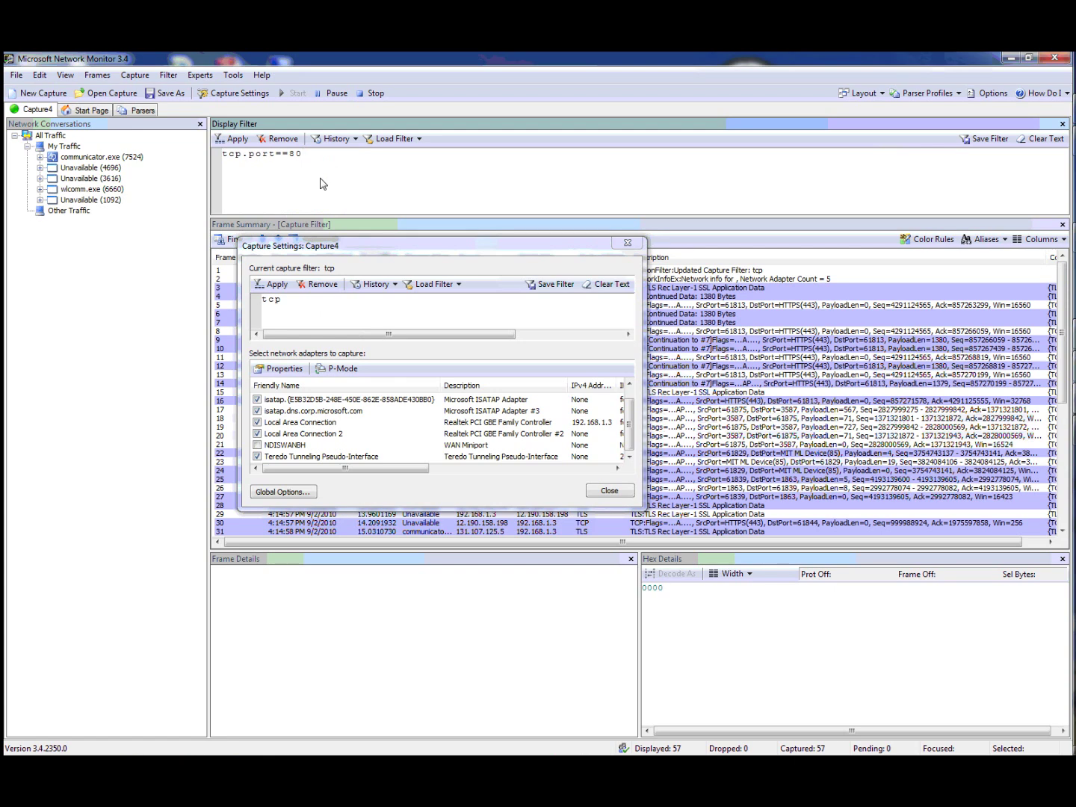
pyautogui.hotkey('ctrl', 'Return')
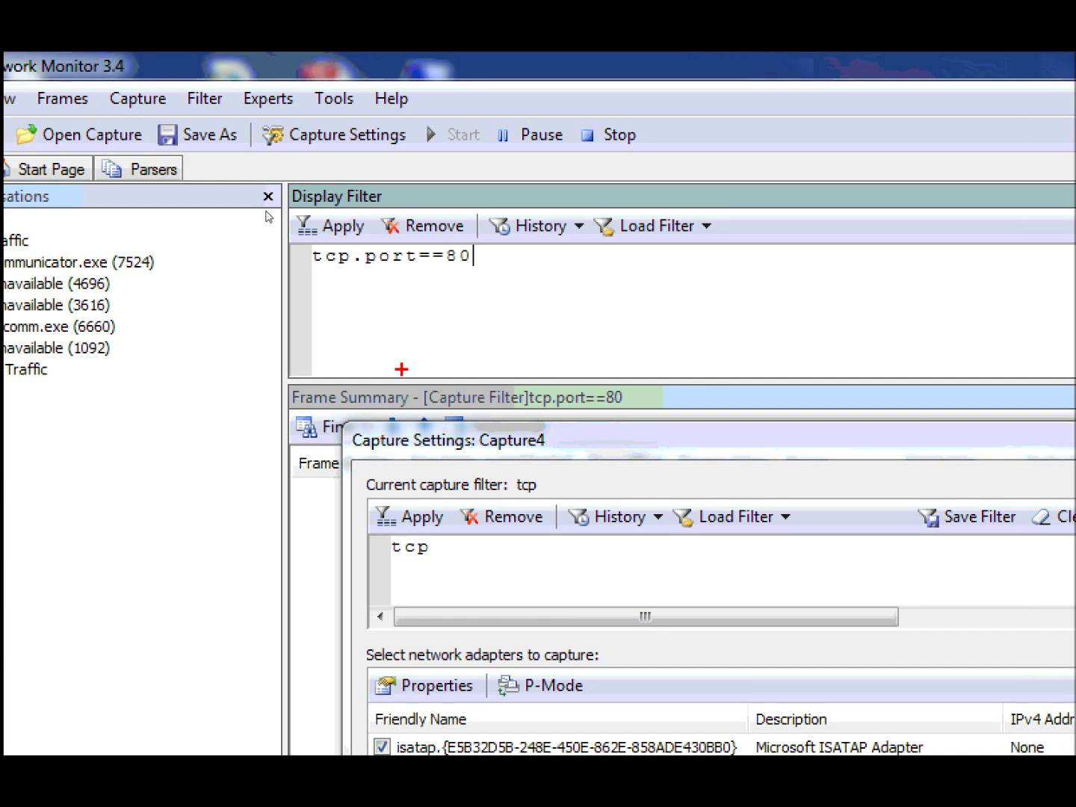
pyautogui.moveTo(274, 375)
pyautogui.mouseDown()
pyautogui.moveTo(413, 428)
pyautogui.moveTo(656, 431)
pyautogui.mouseUp()
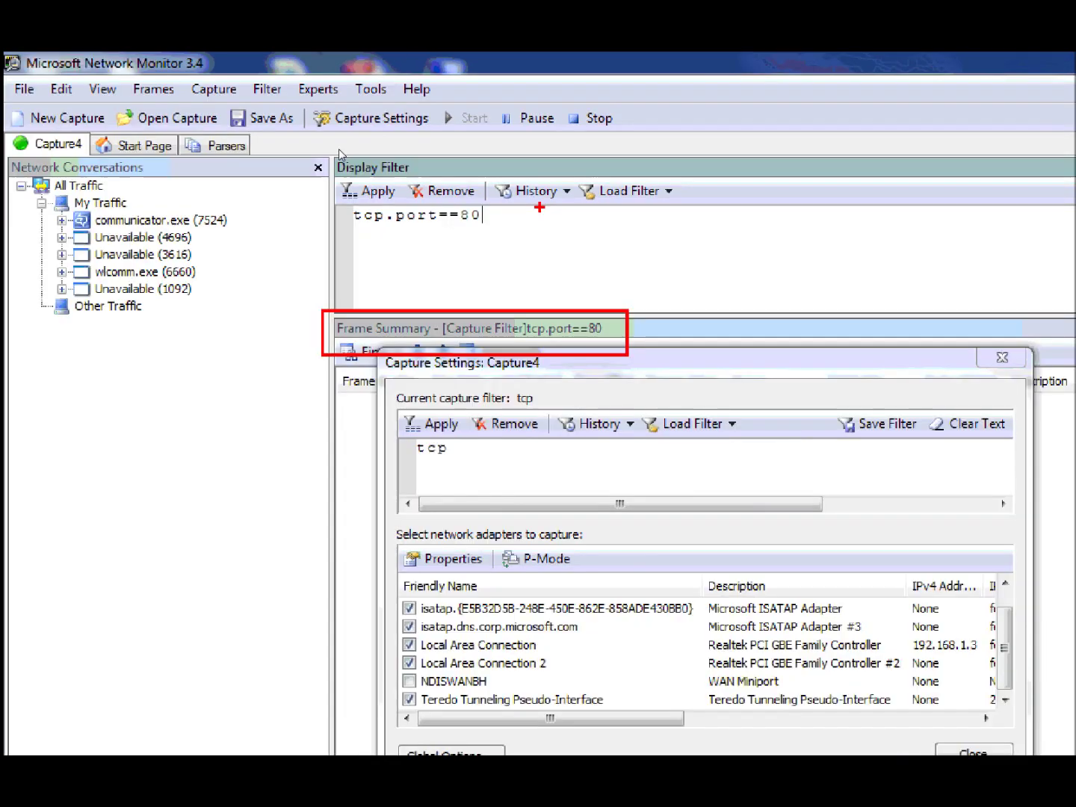
# - Add a // Comment line and extend the display filter to tcp.port==80 && tcp.port==8080, then apply
pyautogui.press('Return')
pyautogui.press('Return')
pyautogui.write('//')
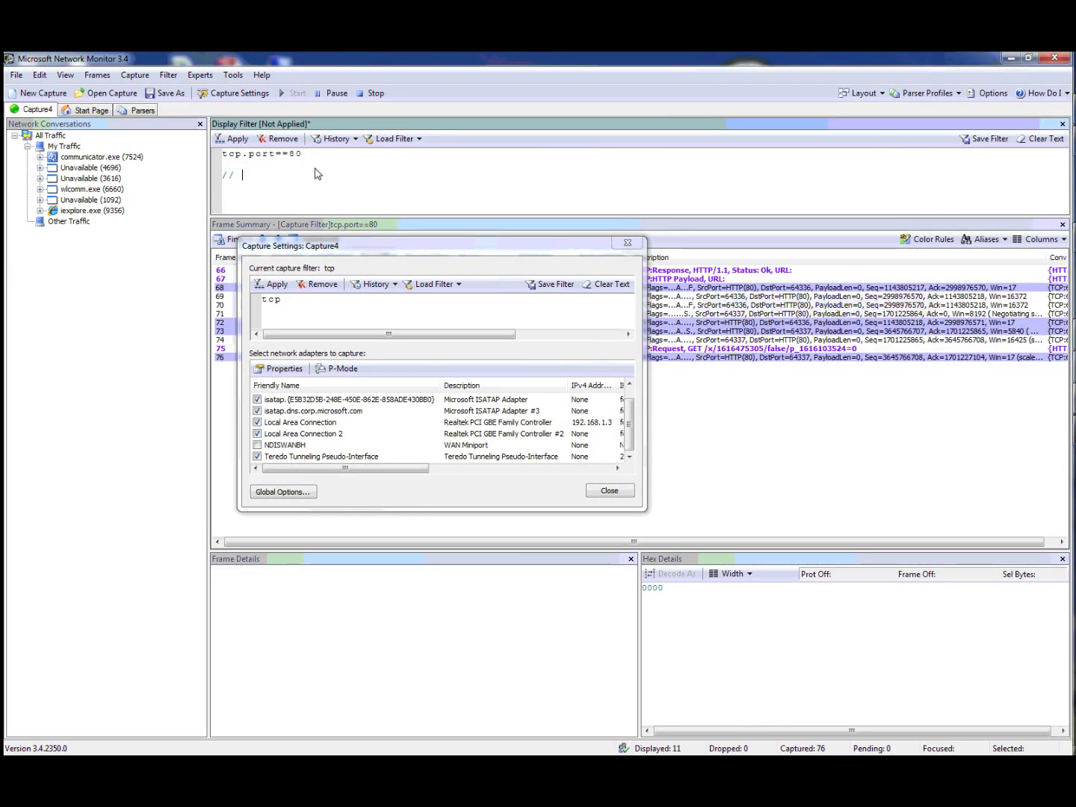
pyautogui.write(' Comment')
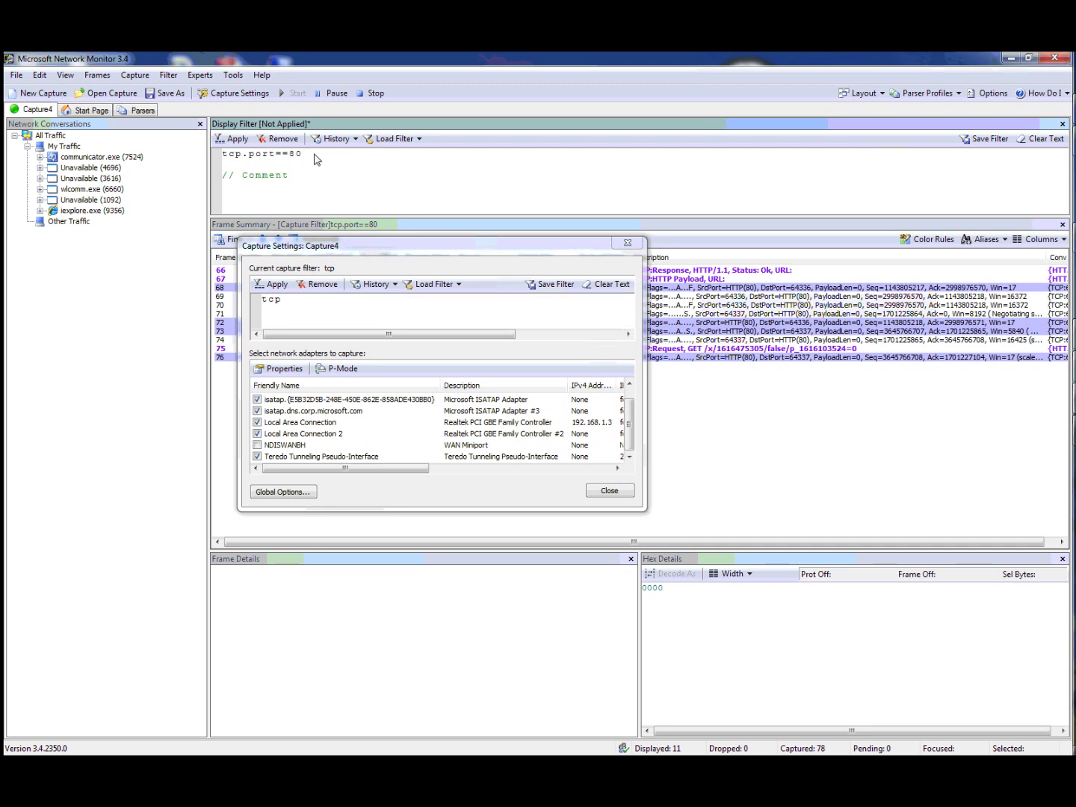
pyautogui.click(317, 159)
pyautogui.write('&& tcp')
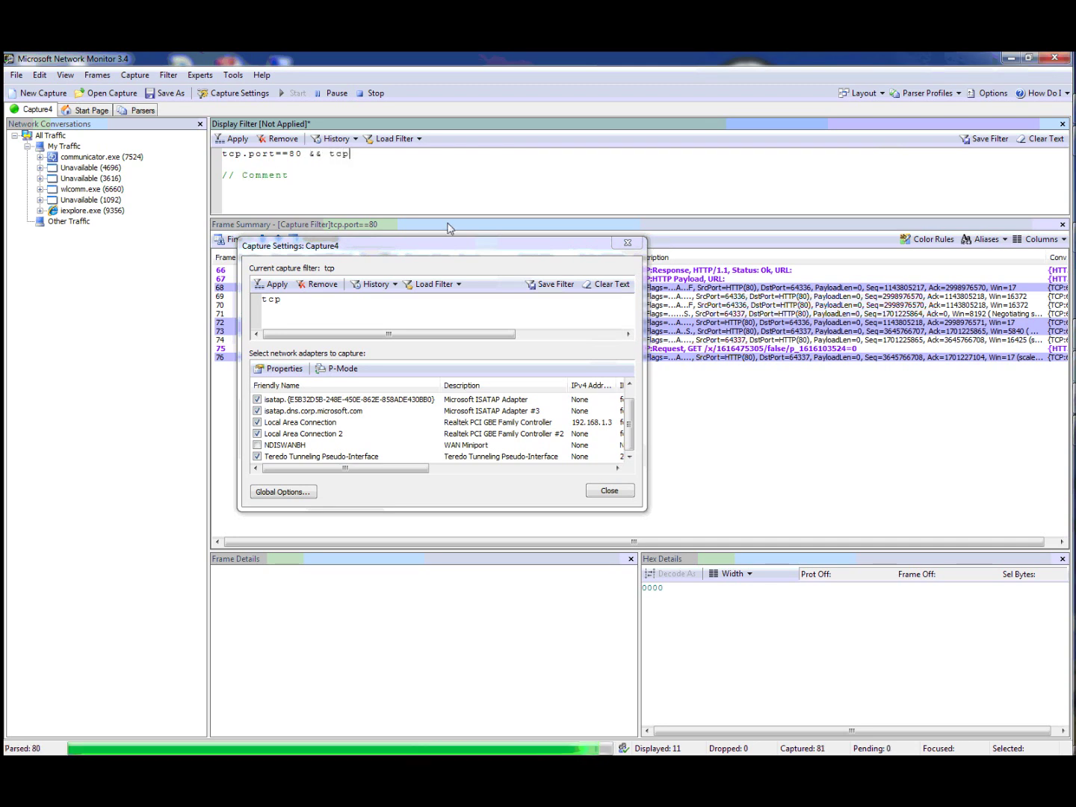
pyautogui.write('.por')
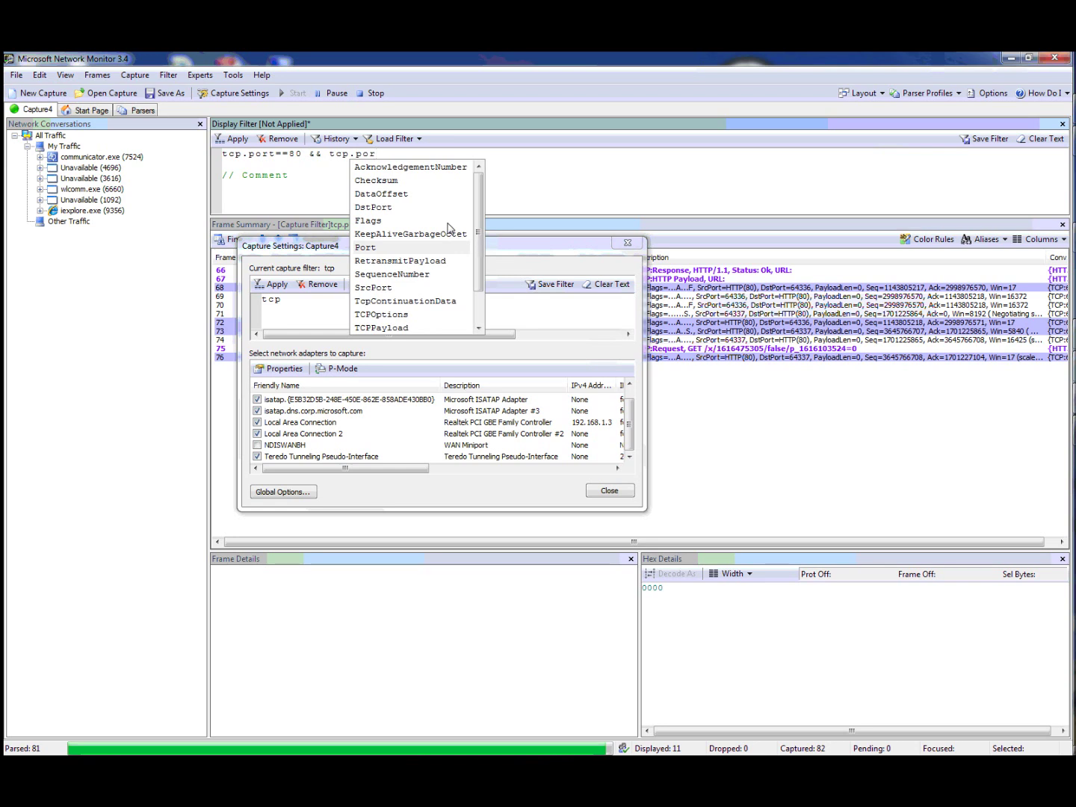
pyautogui.write('t==8080')
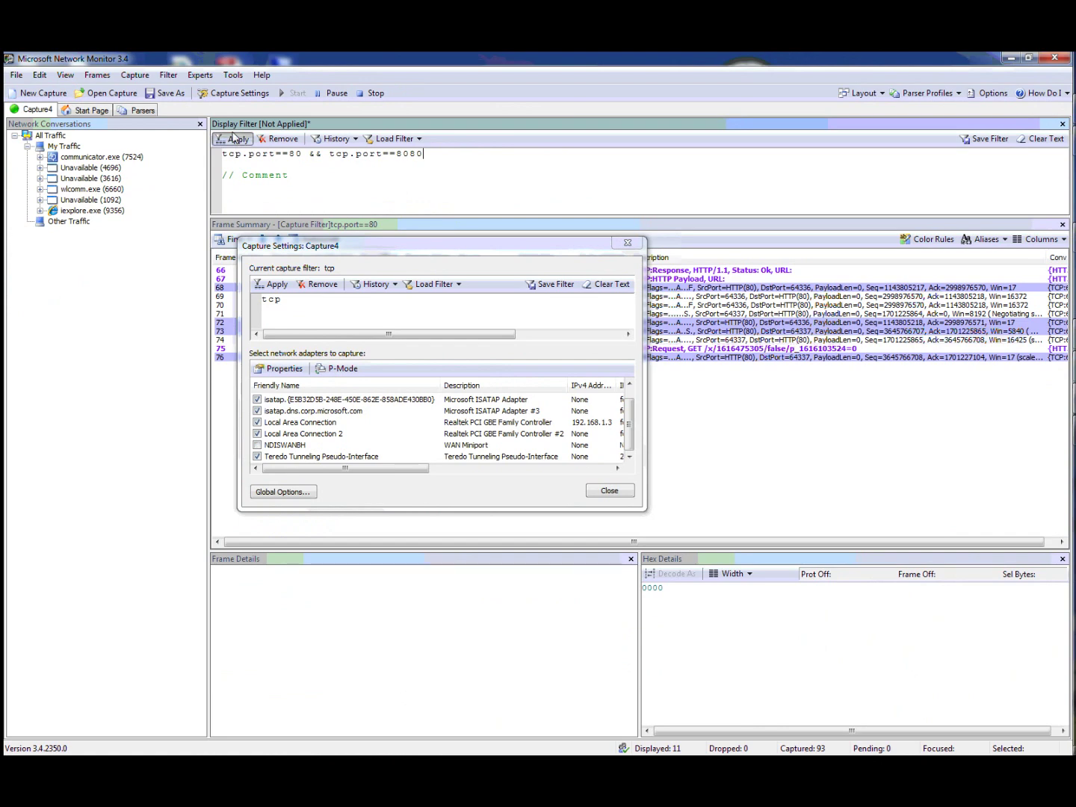
pyautogui.click(233, 137)
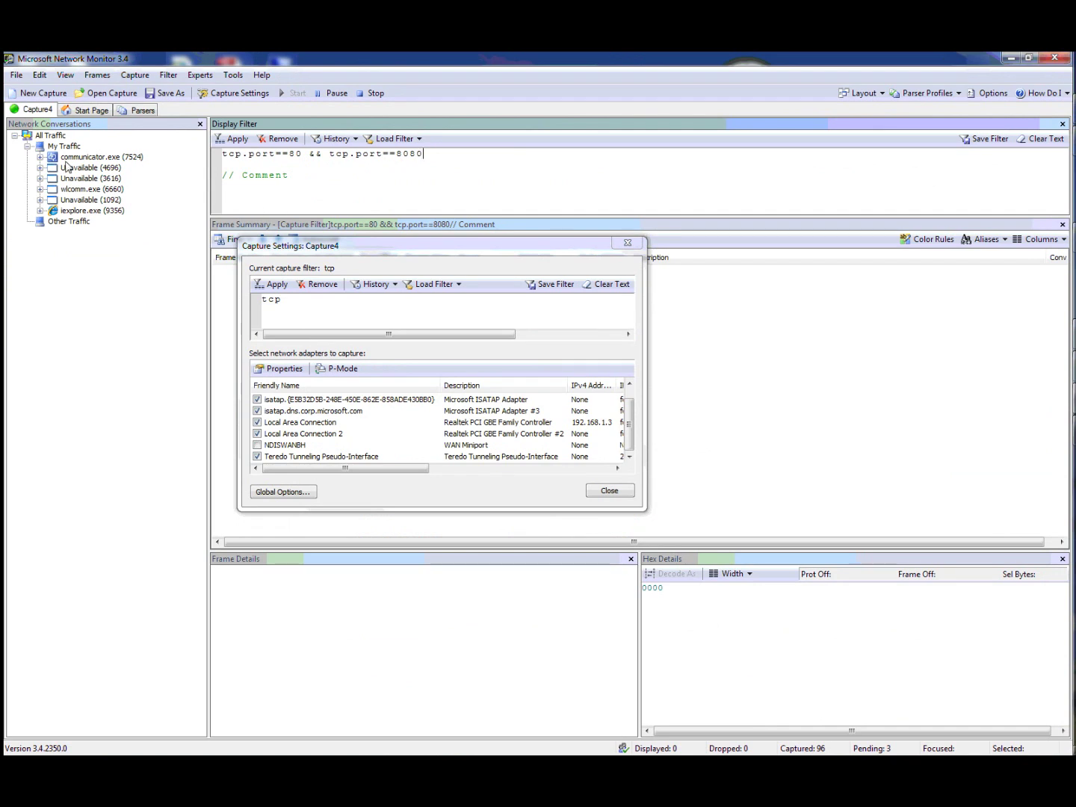
# - Select the iexplore.exe (9356) conversation and close the Capture Settings dialog
pyautogui.click(77, 213)
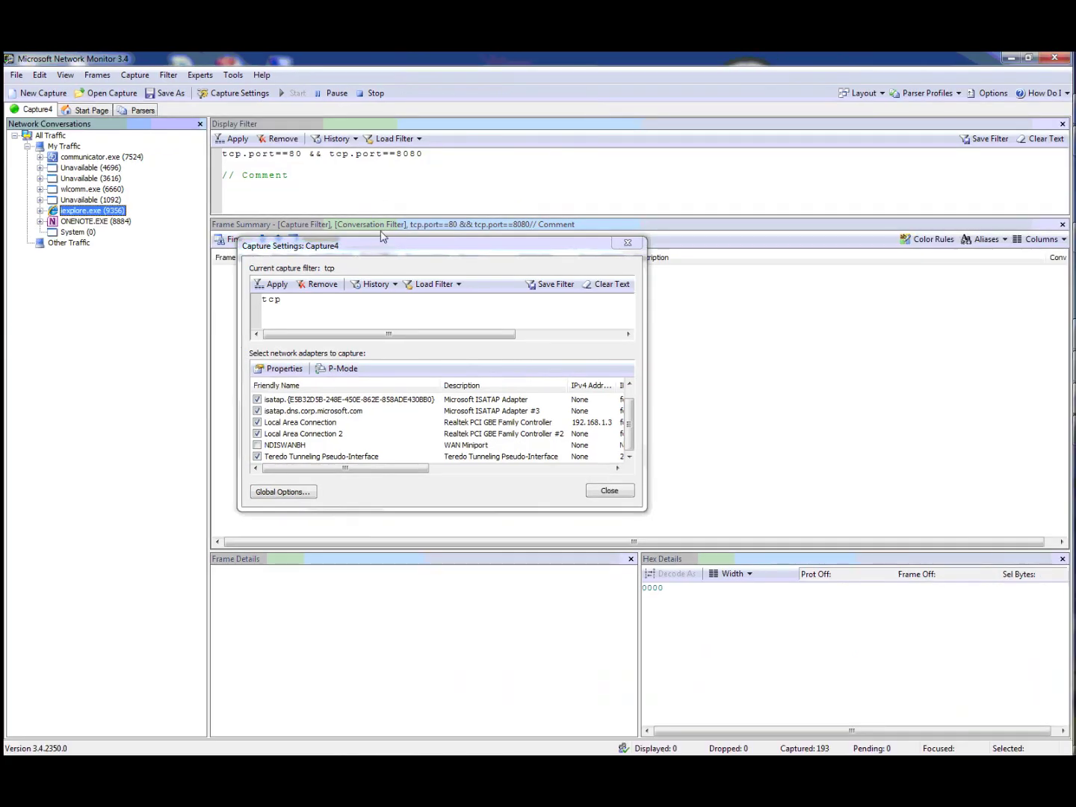
pyautogui.click(606, 492)
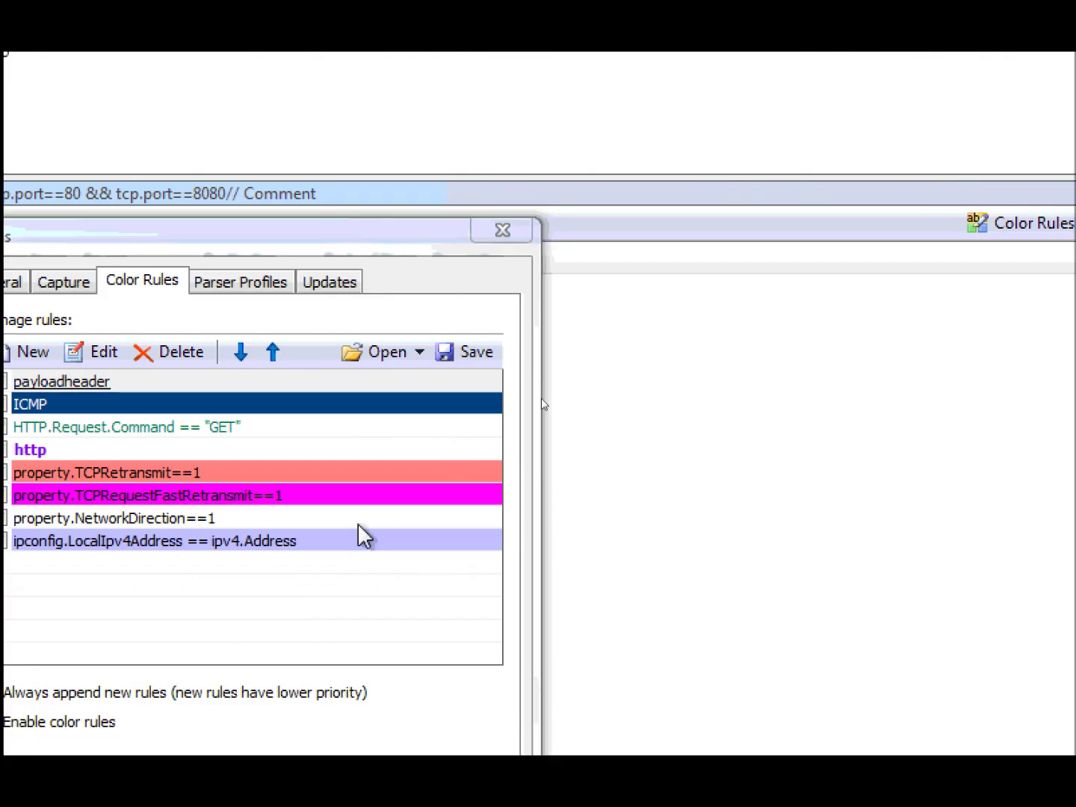
# - Select the property.TCPRetransmit==1 colour rule and browse the Default Sets list without loading one
pyautogui.click(410, 363)
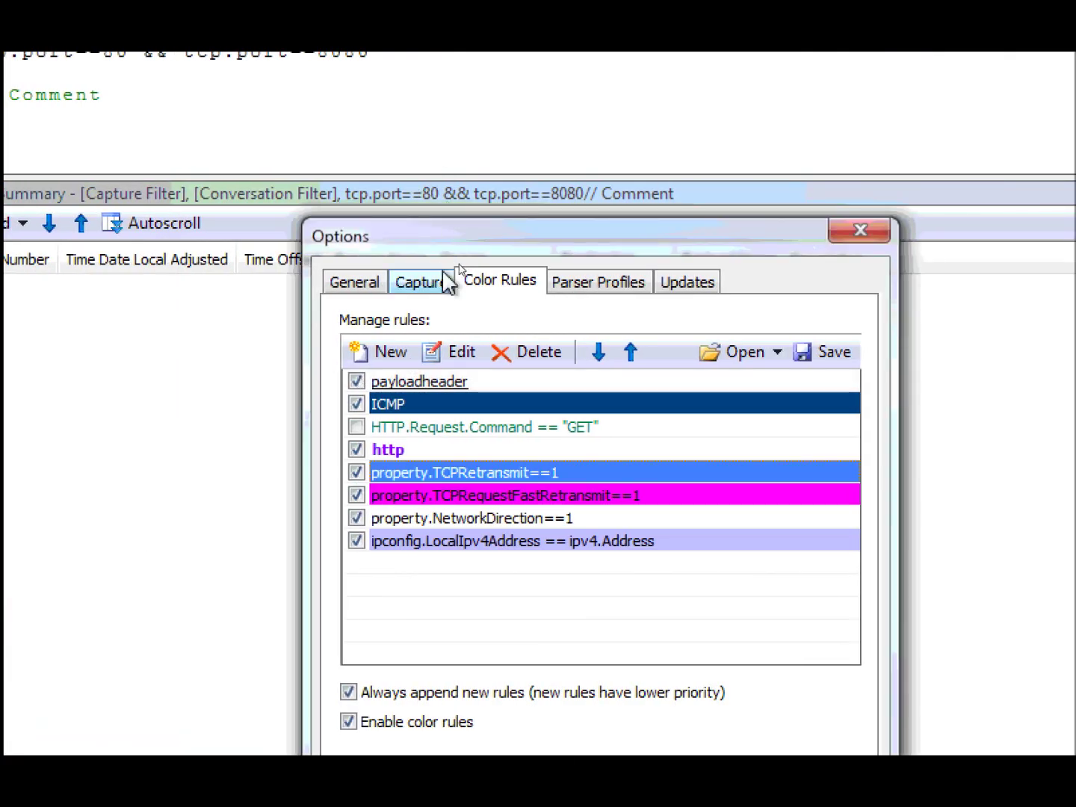
pyautogui.click(774, 366)
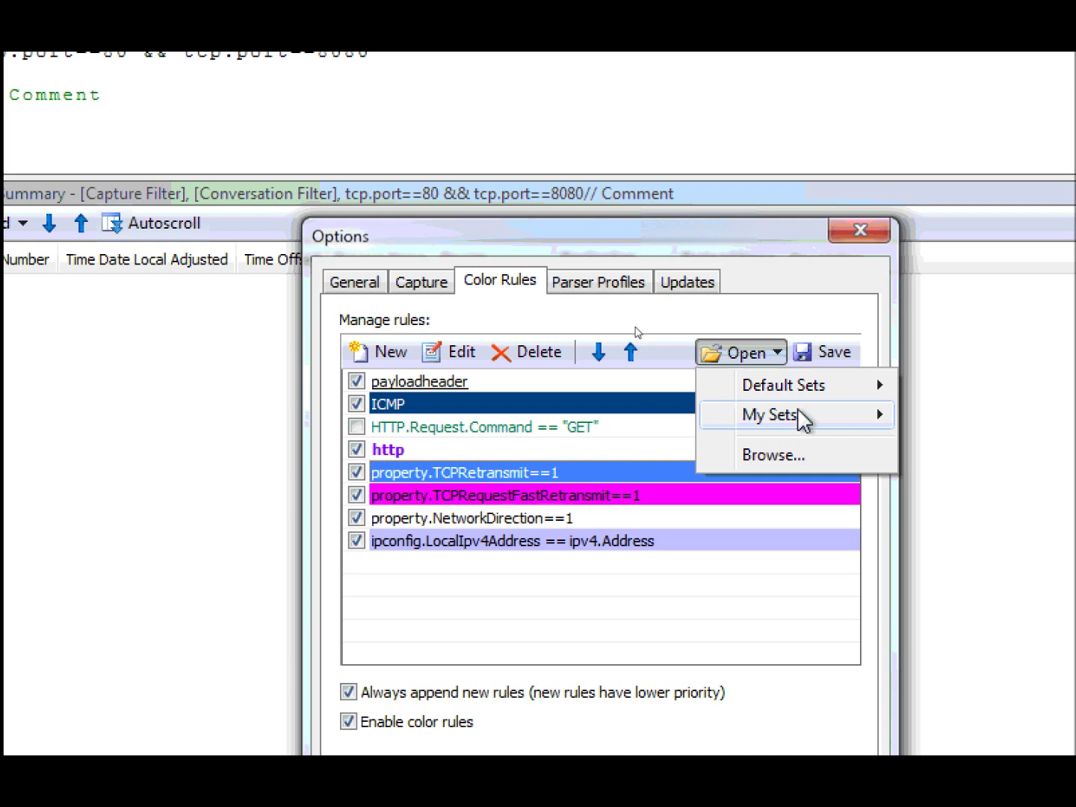
pyautogui.moveTo(787, 391)
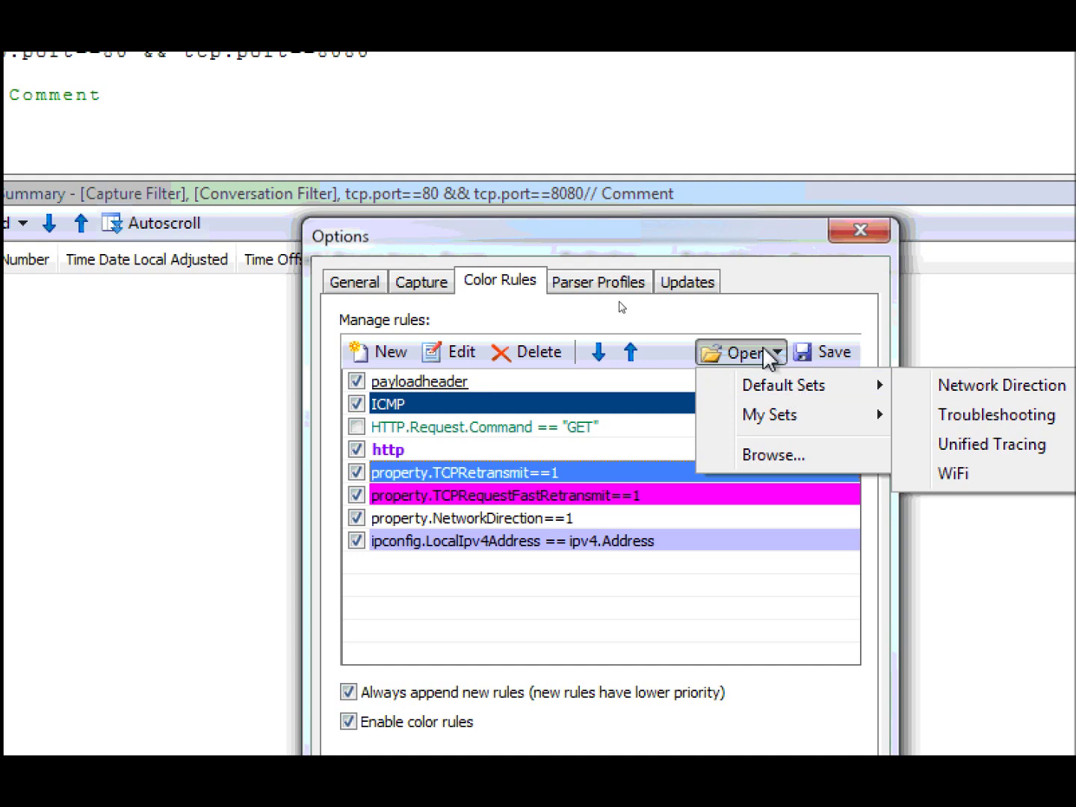
pyautogui.click(695, 233)
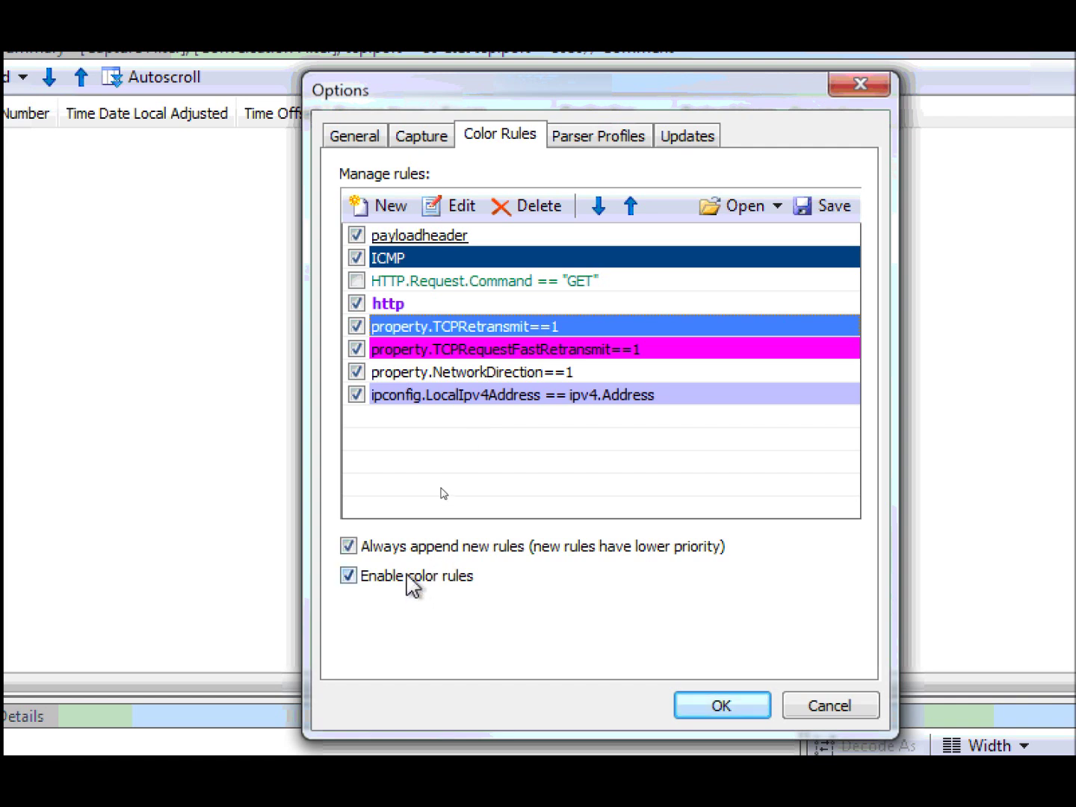
pyautogui.press('Tab')
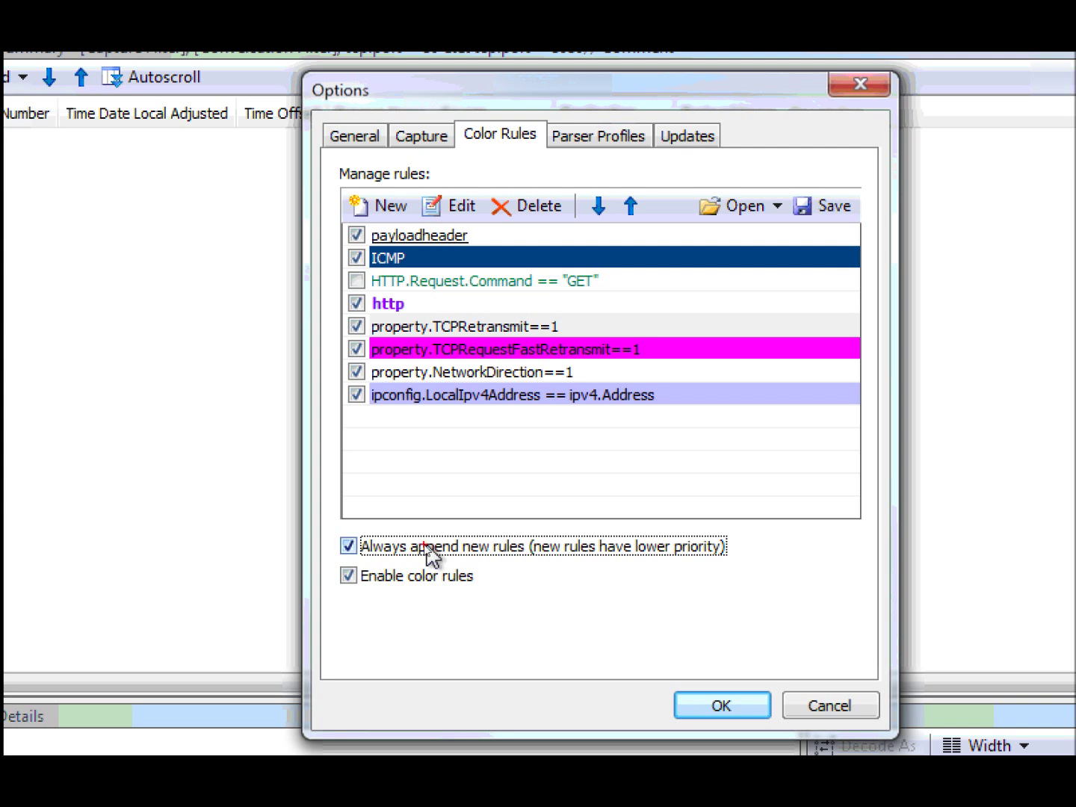
pyautogui.moveTo(460, 556)
pyautogui.mouseDown()
pyautogui.moveTo(497, 595)
pyautogui.moveTo(541, 602)
pyautogui.mouseUp()
pyautogui.moveTo(438, 588)
pyautogui.mouseDown()
pyautogui.moveTo(476, 624)
pyautogui.moveTo(486, 622)
pyautogui.mouseUp()
pyautogui.moveTo(367, 285); pyautogui.dragTo(410, 293)
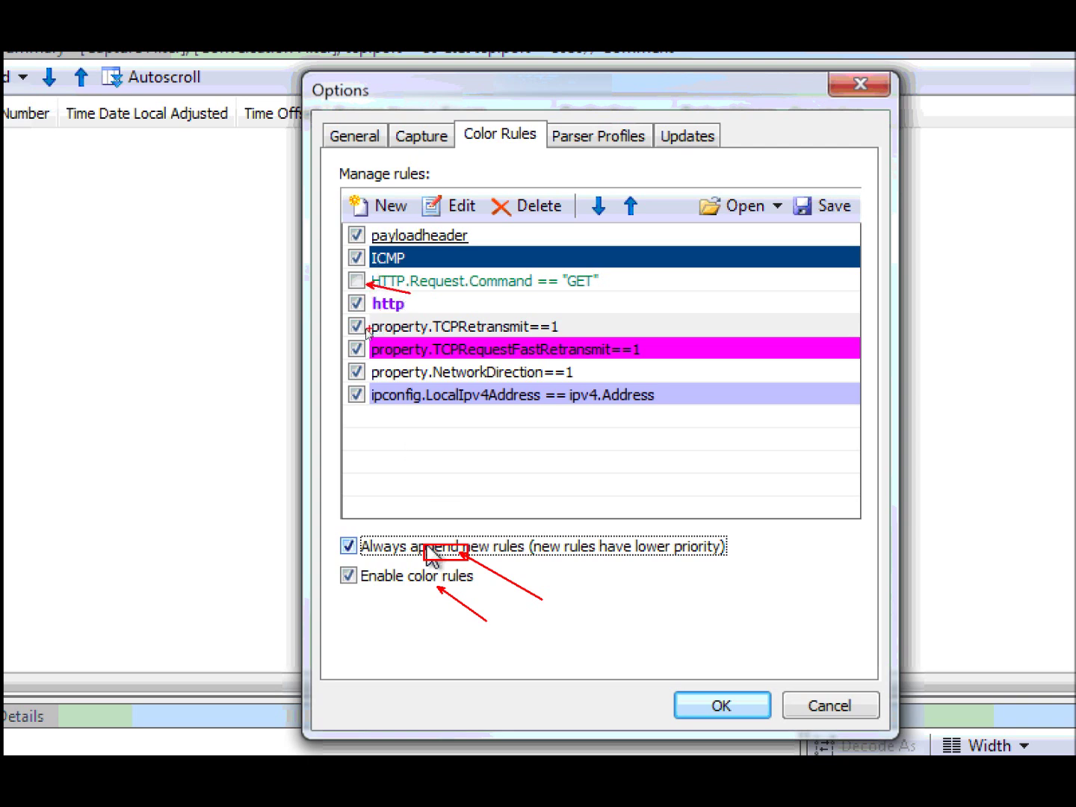
pyautogui.moveTo(366, 329); pyautogui.dragTo(410, 355)
pyautogui.press('Escape')
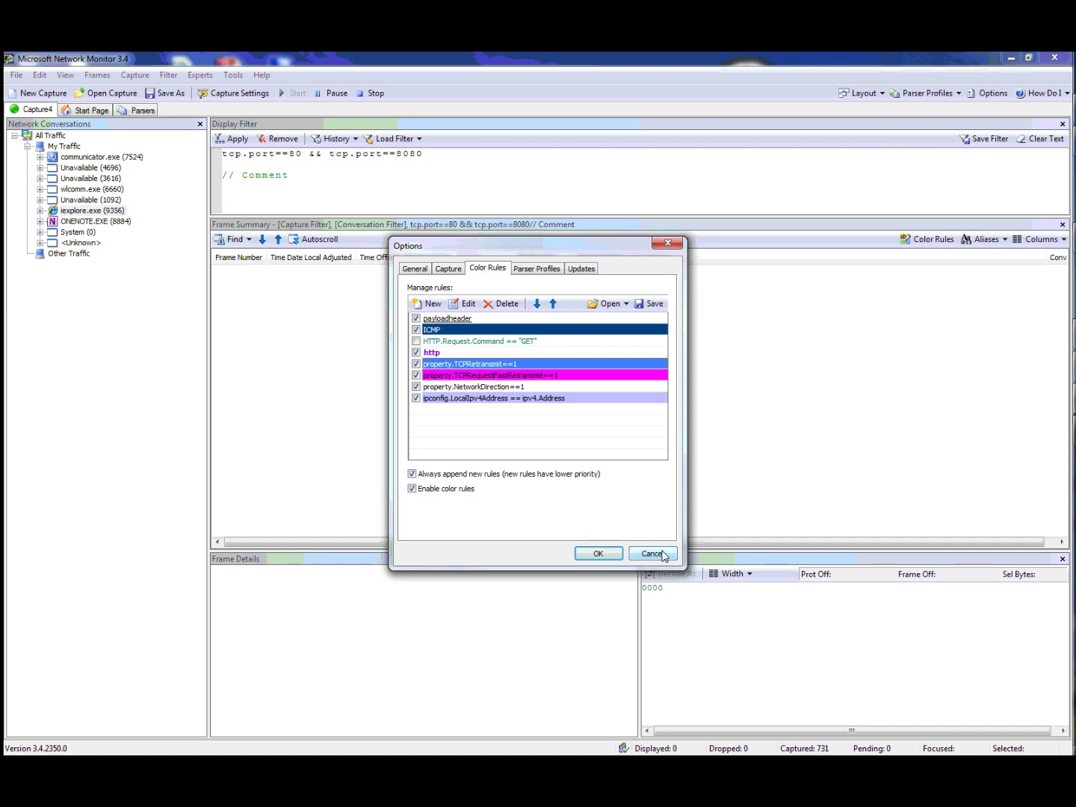
pyautogui.click(652, 553)
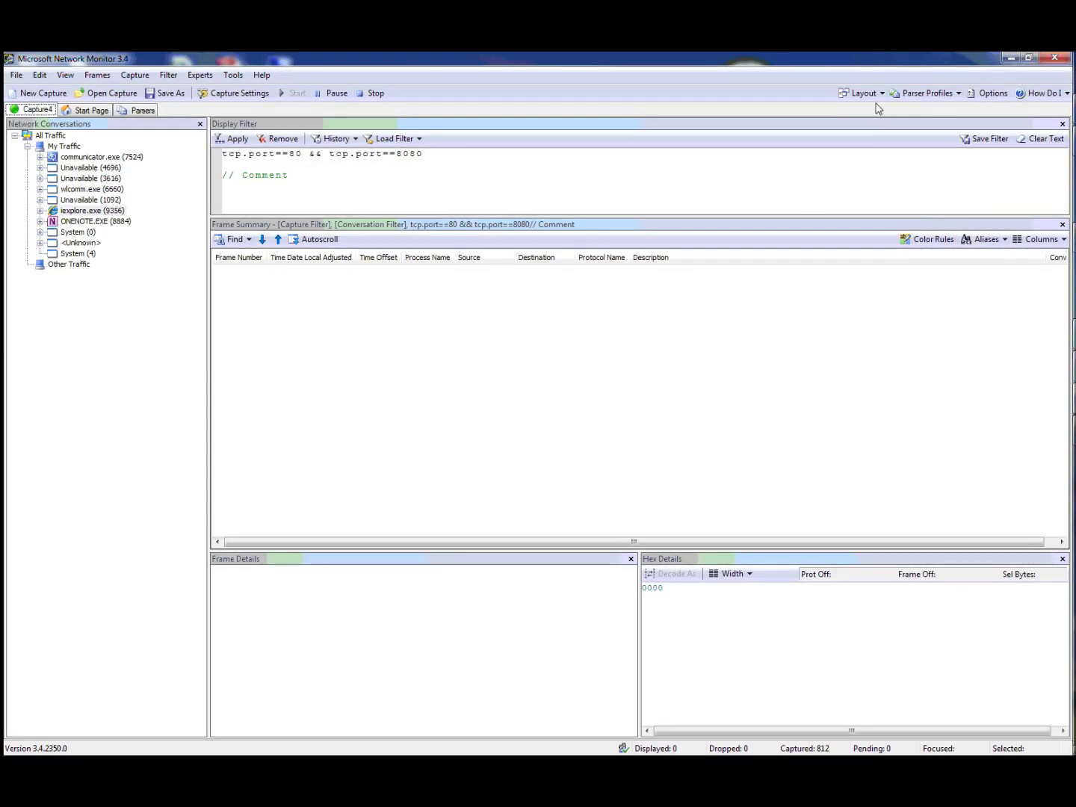
# - Switch to the Diagnostic then Developer layout and dock the display filter pane on the right
pyautogui.click(693, 138)
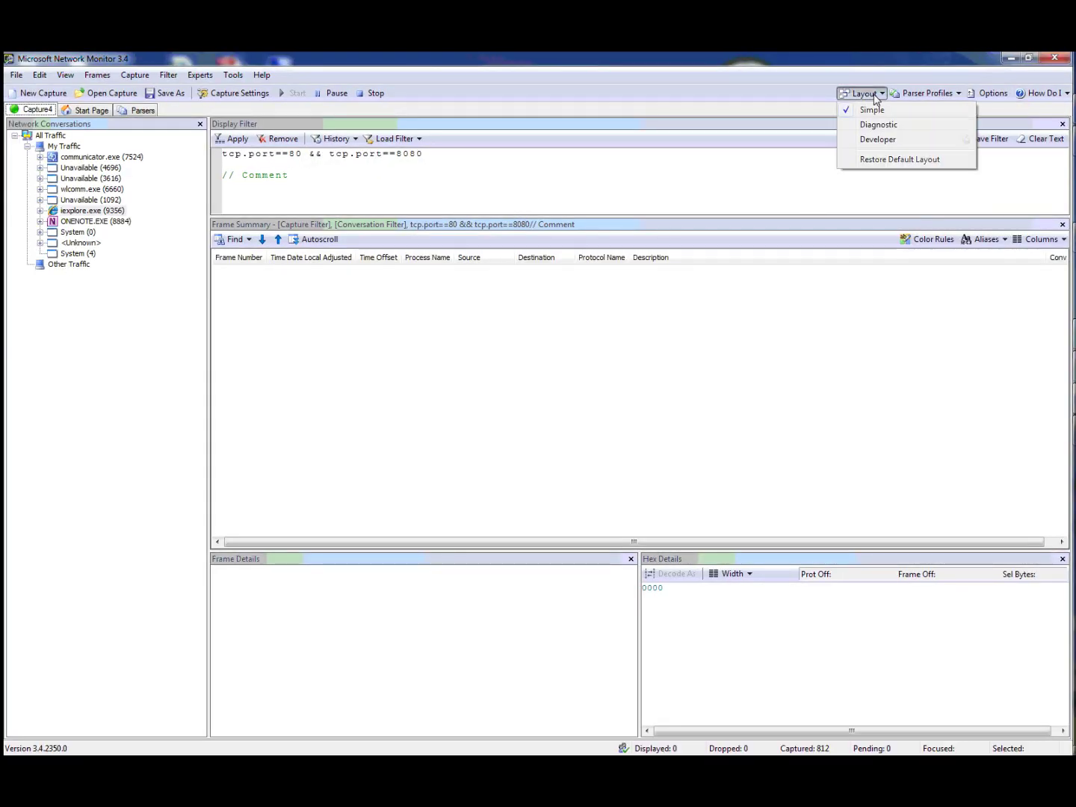
pyautogui.click(872, 124)
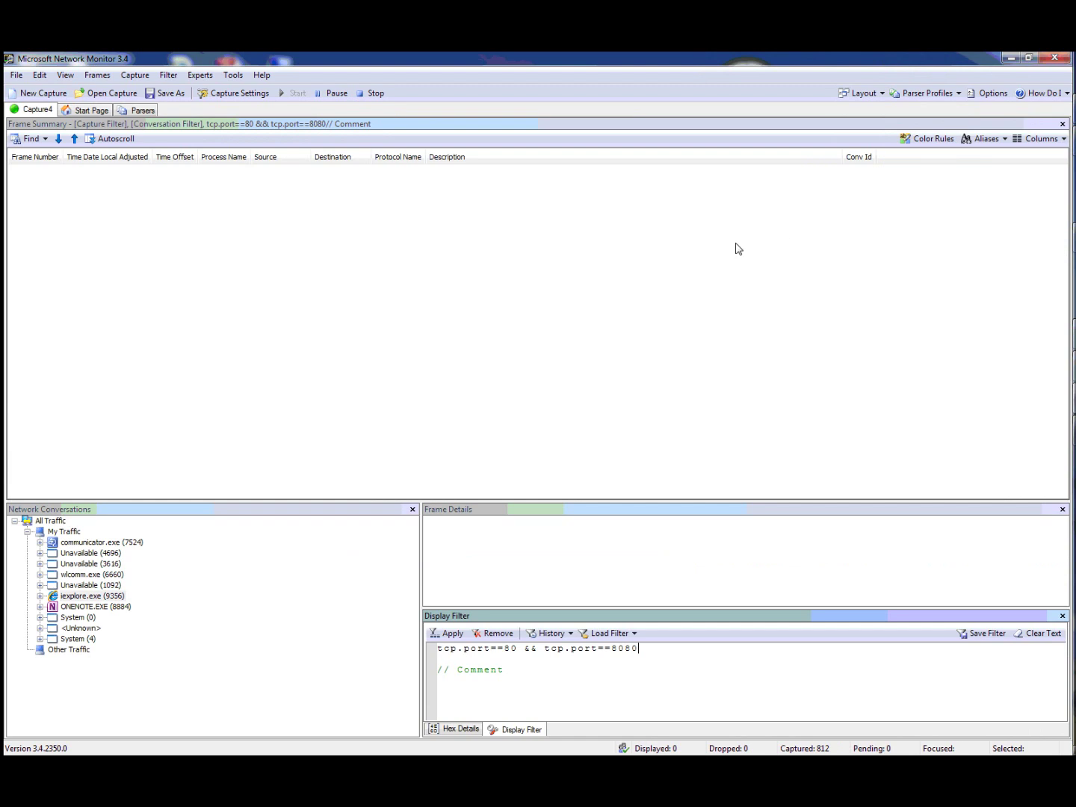
pyautogui.click(858, 94)
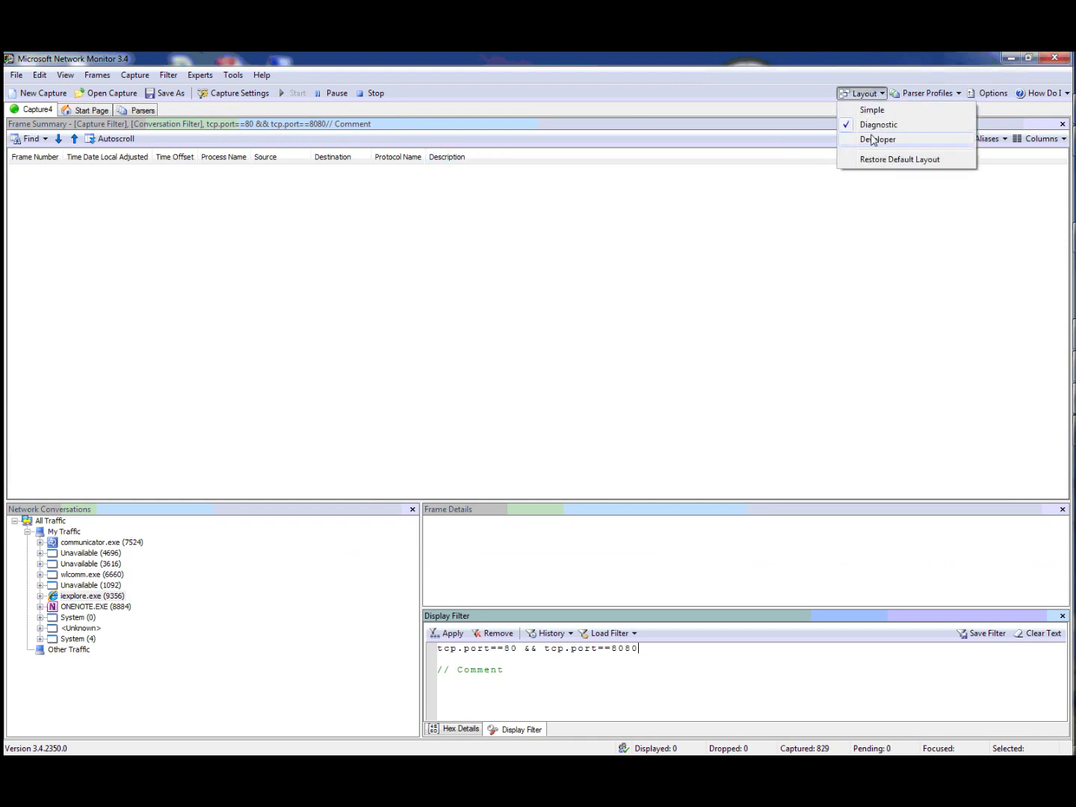
pyautogui.click(876, 140)
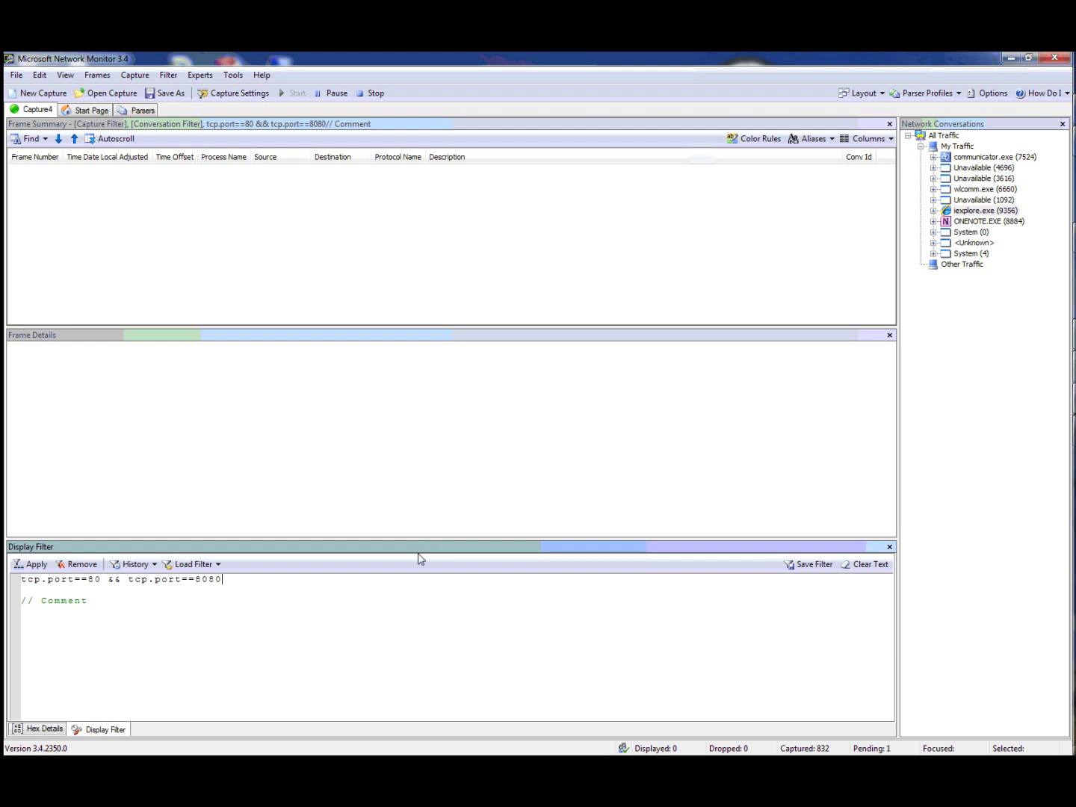
pyautogui.moveTo(423, 550); pyautogui.dragTo(968, 348)
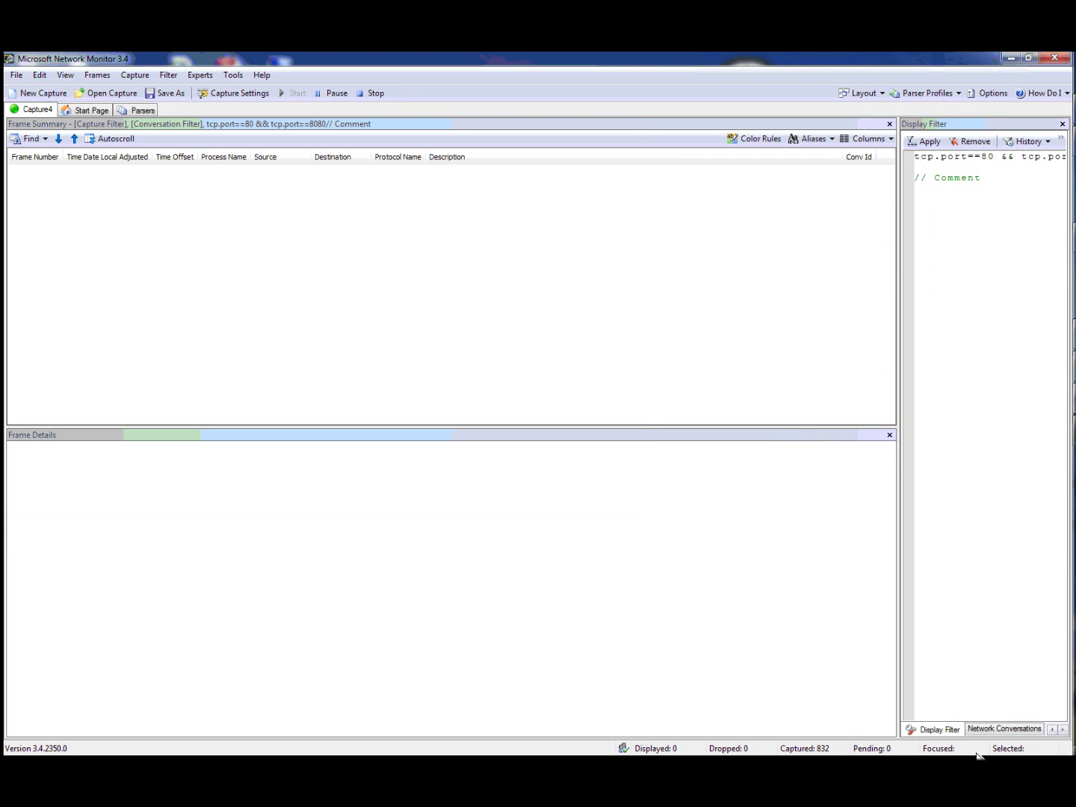
pyautogui.click(995, 730)
pyautogui.click(947, 730)
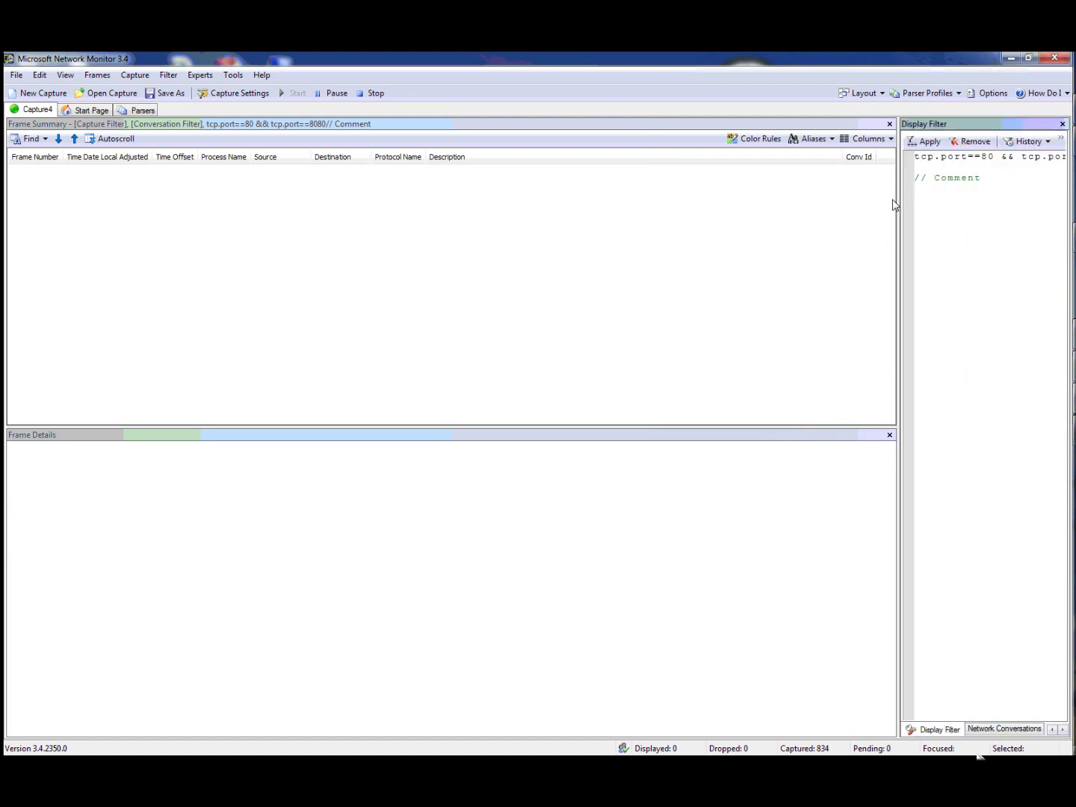
# - Cycle through Restore Default Layout, Diagnostic and Developer, ending on the Developer layout
pyautogui.click(864, 93)
pyautogui.click(879, 160)
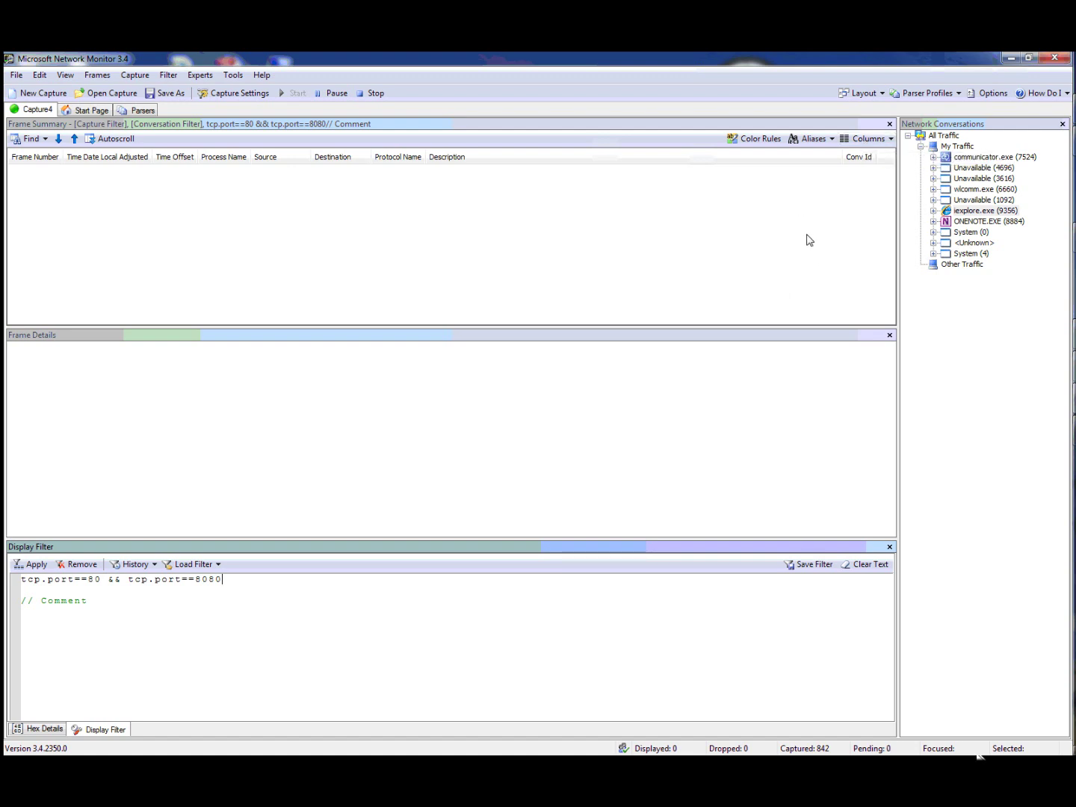
pyautogui.click(868, 98)
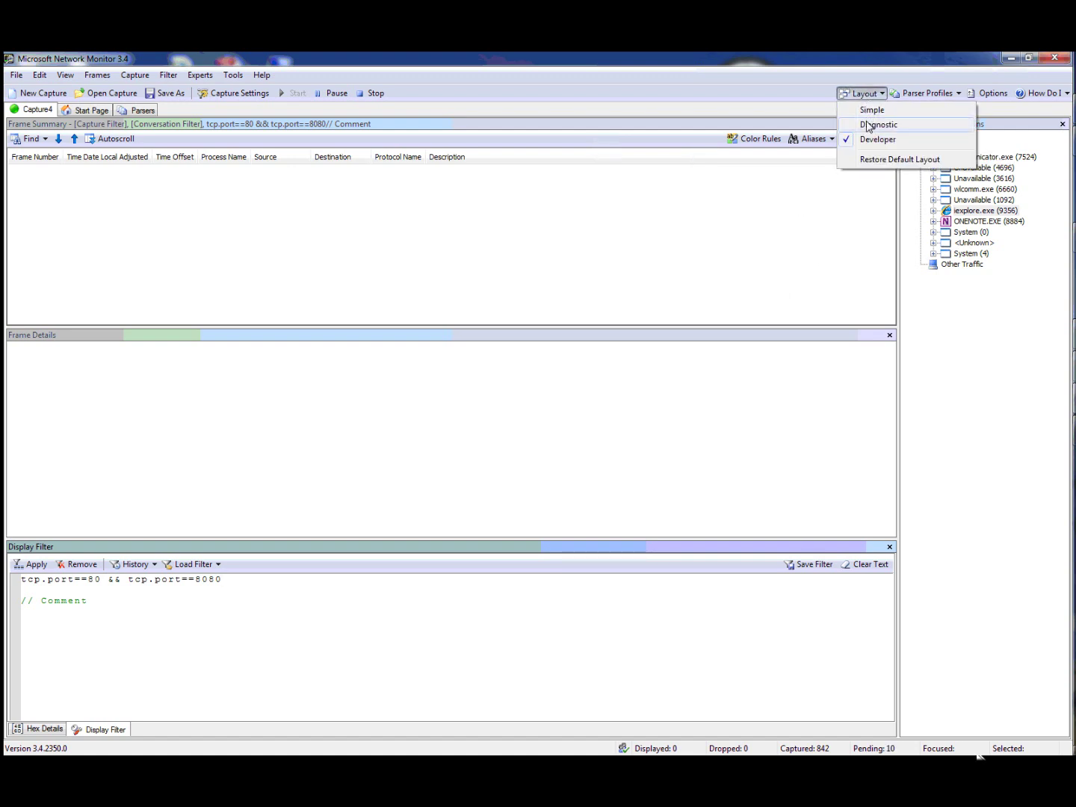
pyautogui.click(867, 126)
pyautogui.click(858, 94)
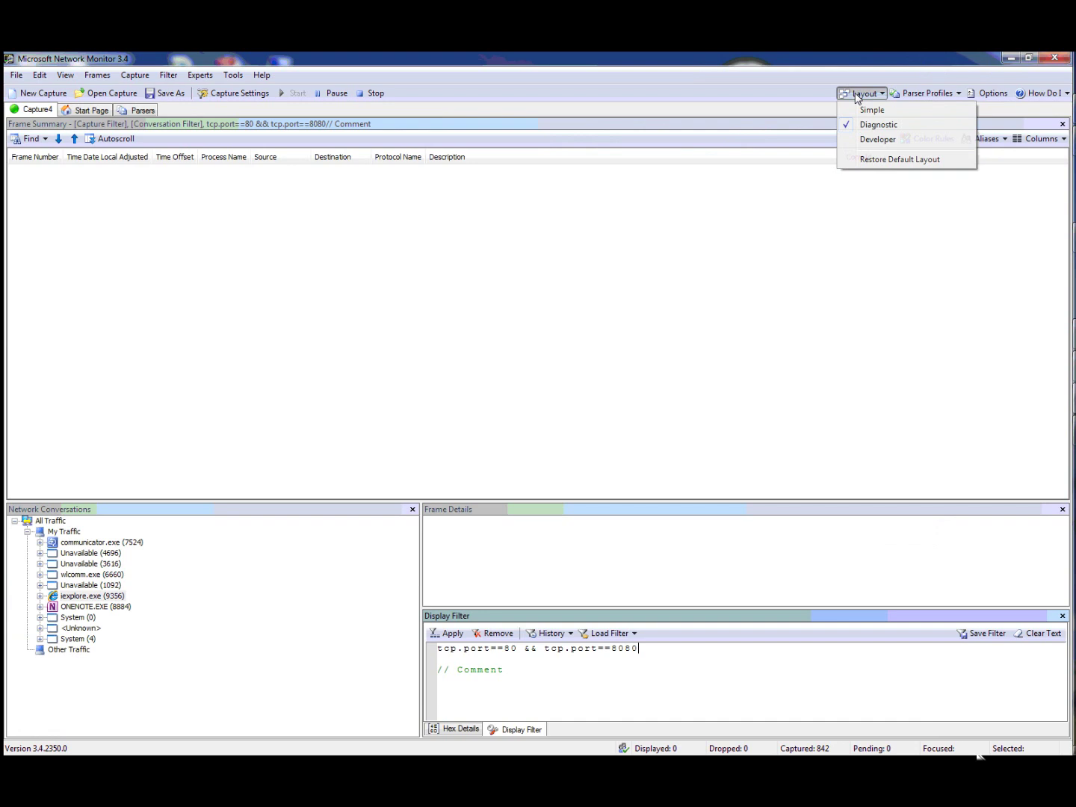
pyautogui.click(876, 138)
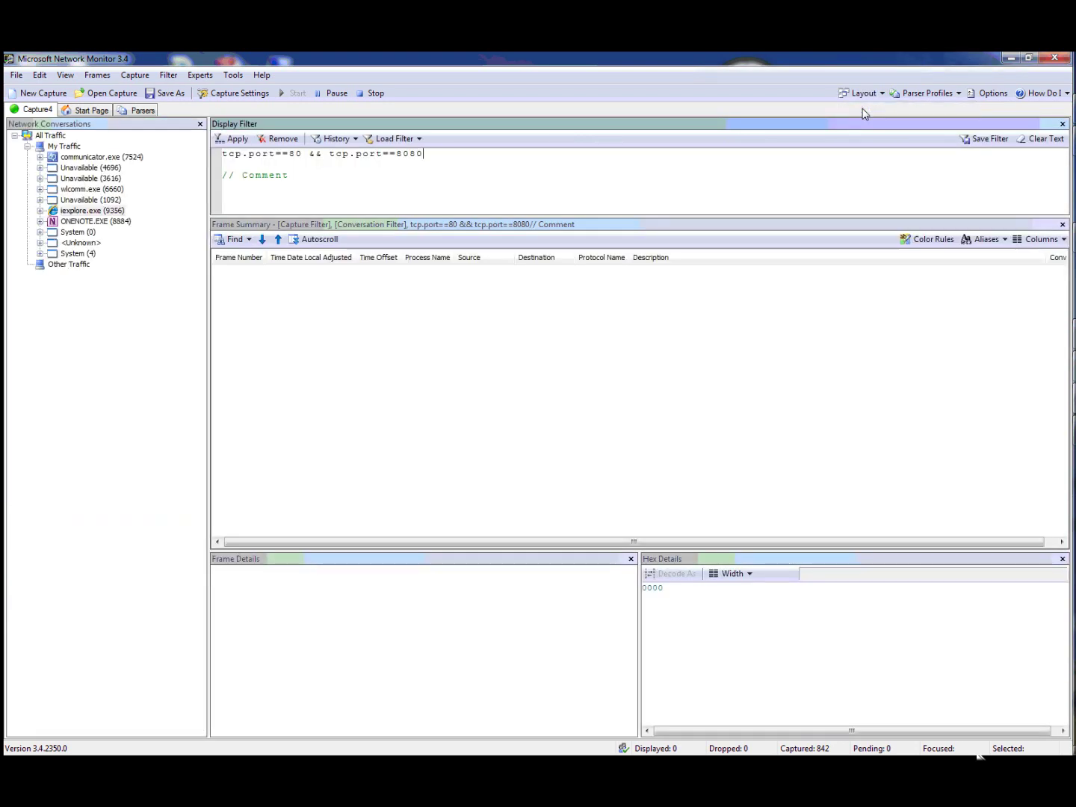
pyautogui.click(919, 96)
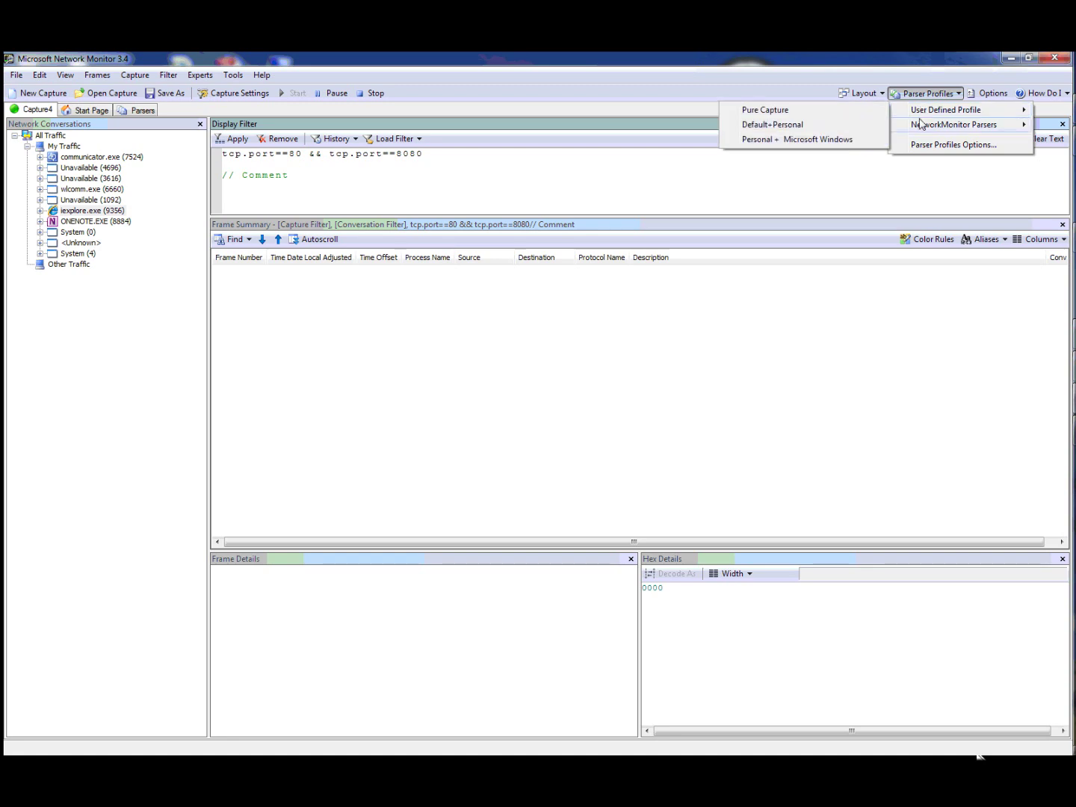
pyautogui.moveTo(921, 125)
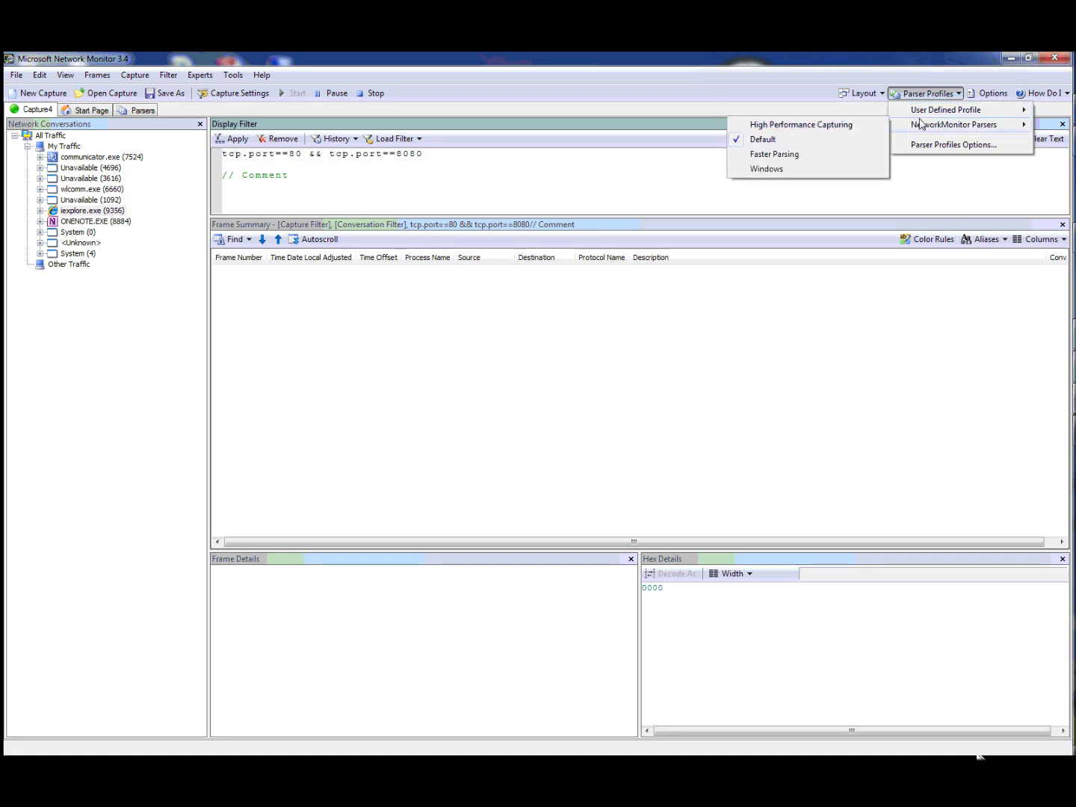
pyautogui.click(836, 125)
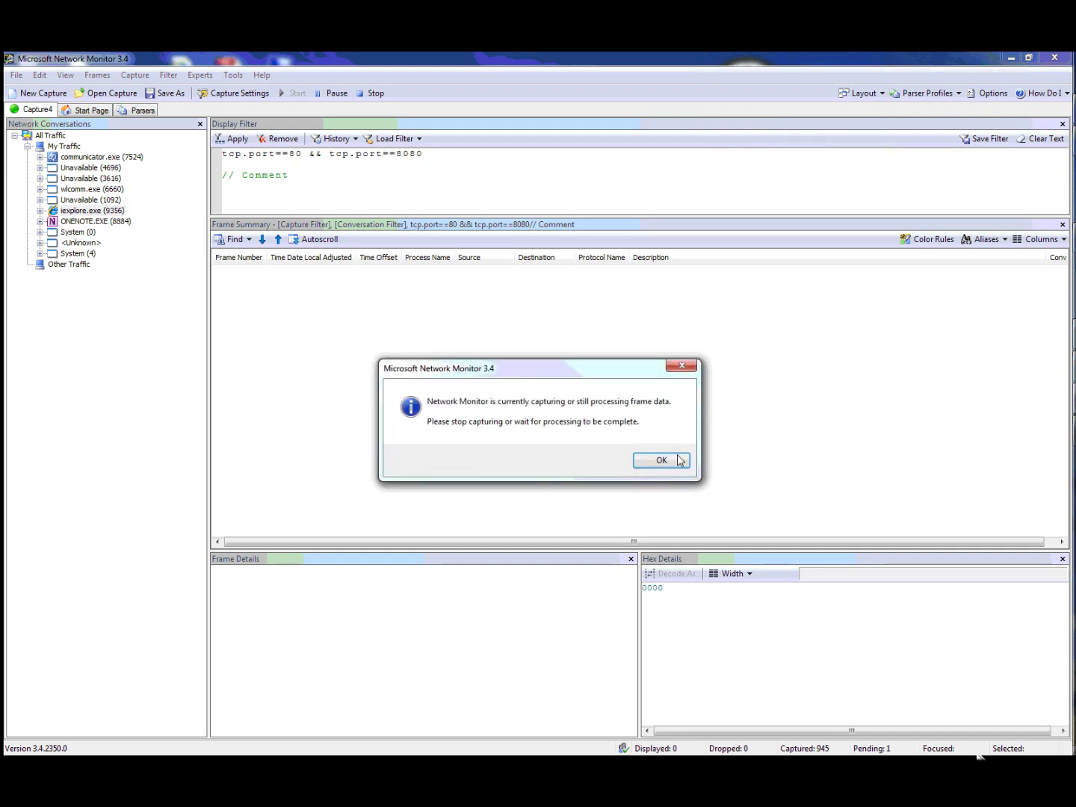
pyautogui.click(679, 461)
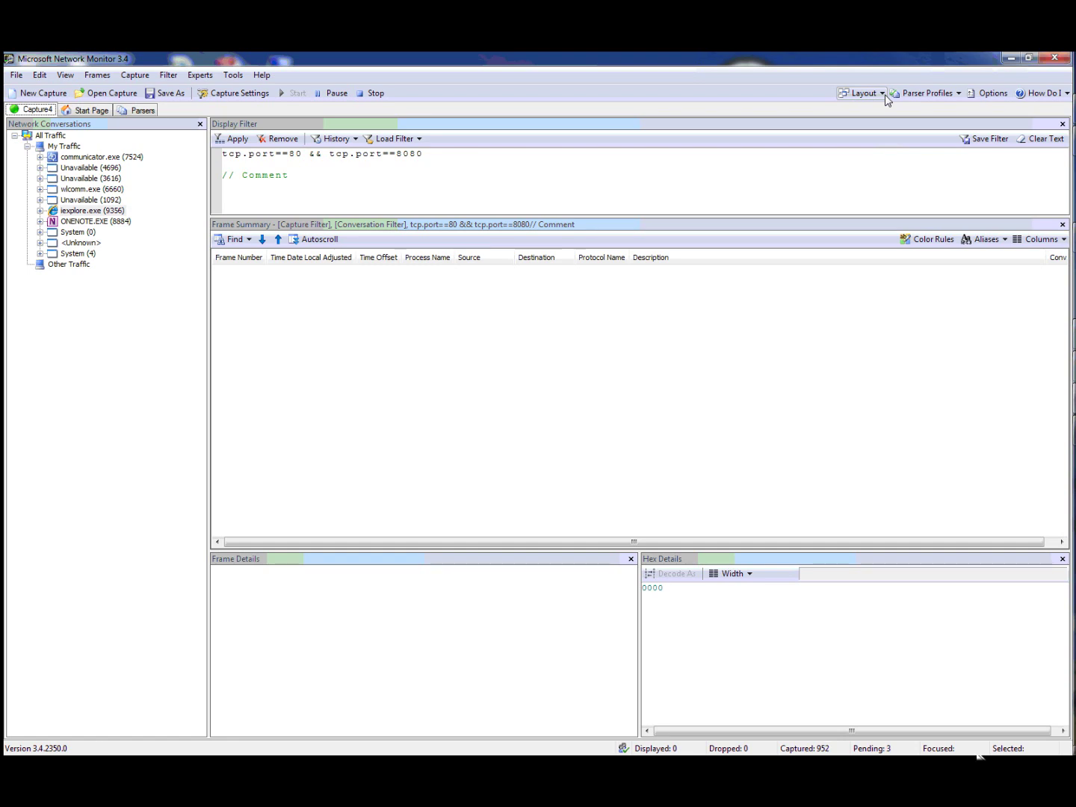
pyautogui.click(921, 94)
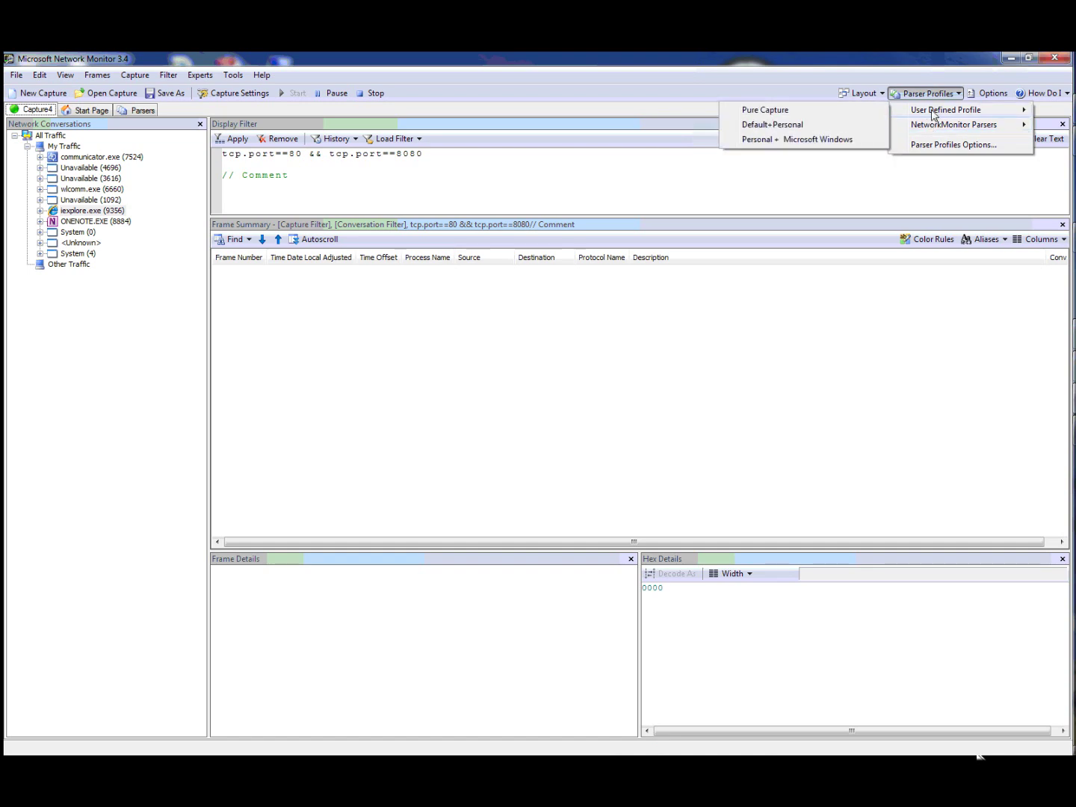
pyautogui.click(908, 64)
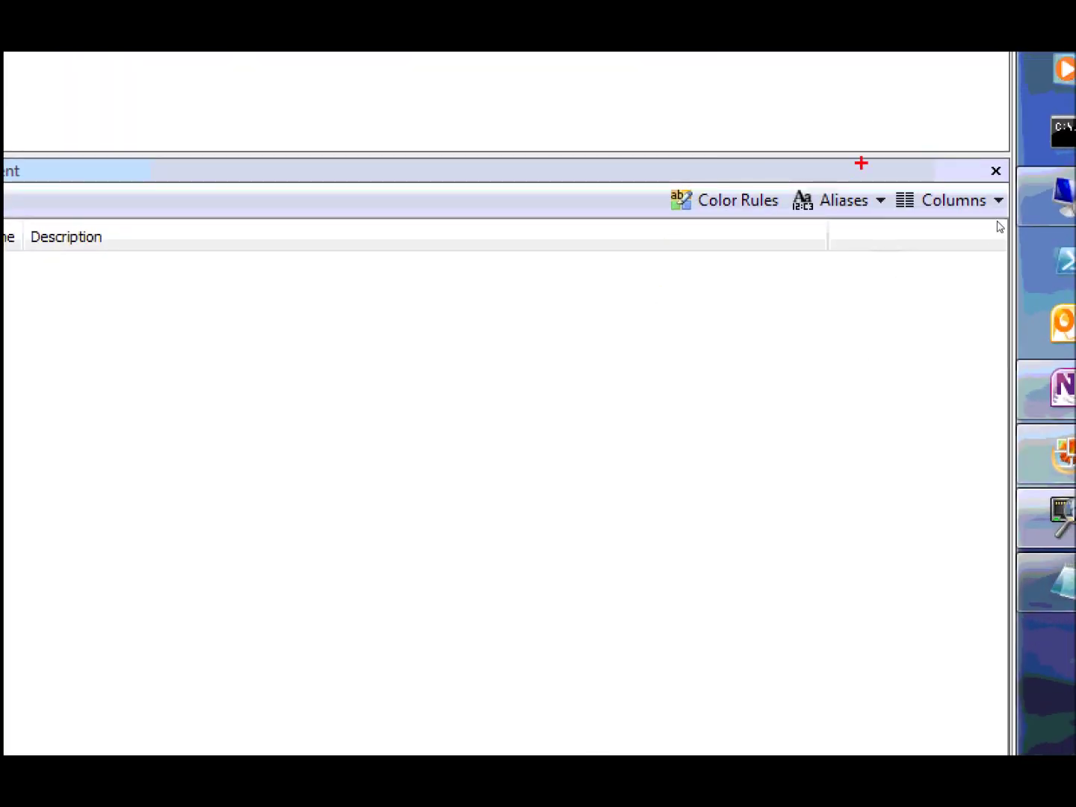
# - Remove the FrameNumber column so the frame list starts with Time Date Local Adjusted
pyautogui.moveTo(883, 178)
pyautogui.mouseDown()
pyautogui.moveTo(935, 215)
pyautogui.moveTo(1009, 220)
pyautogui.mouseUp()
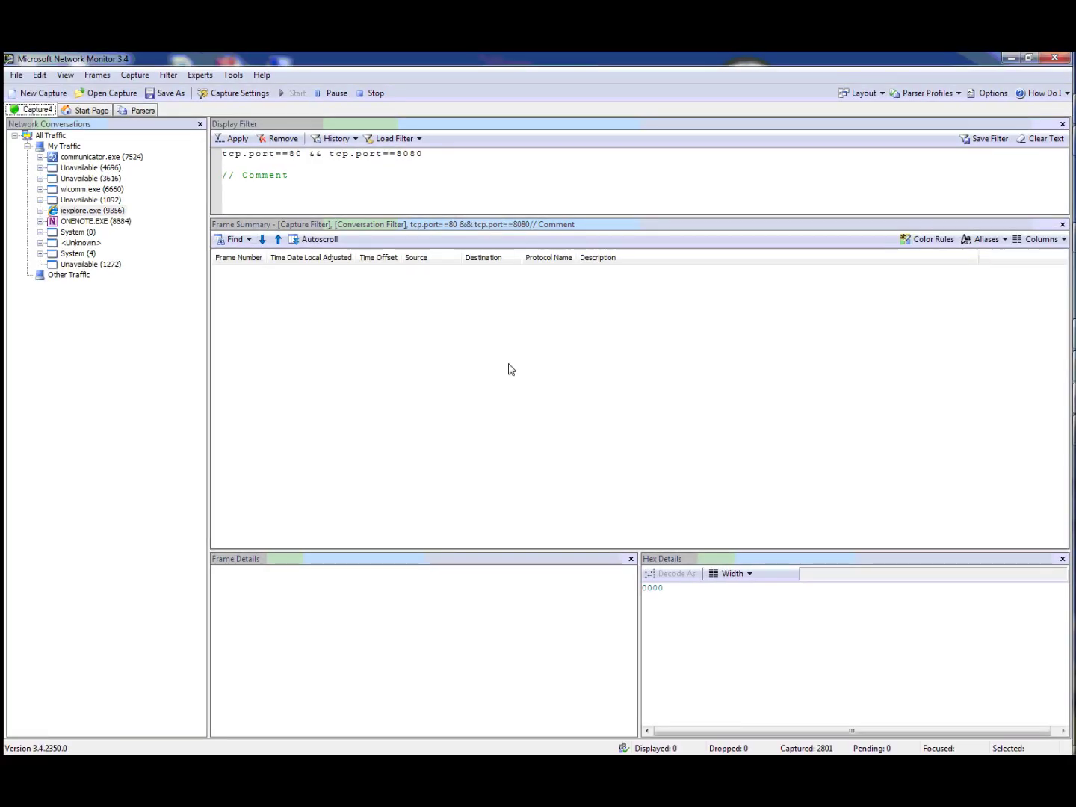
pyautogui.rightClick(251, 260)
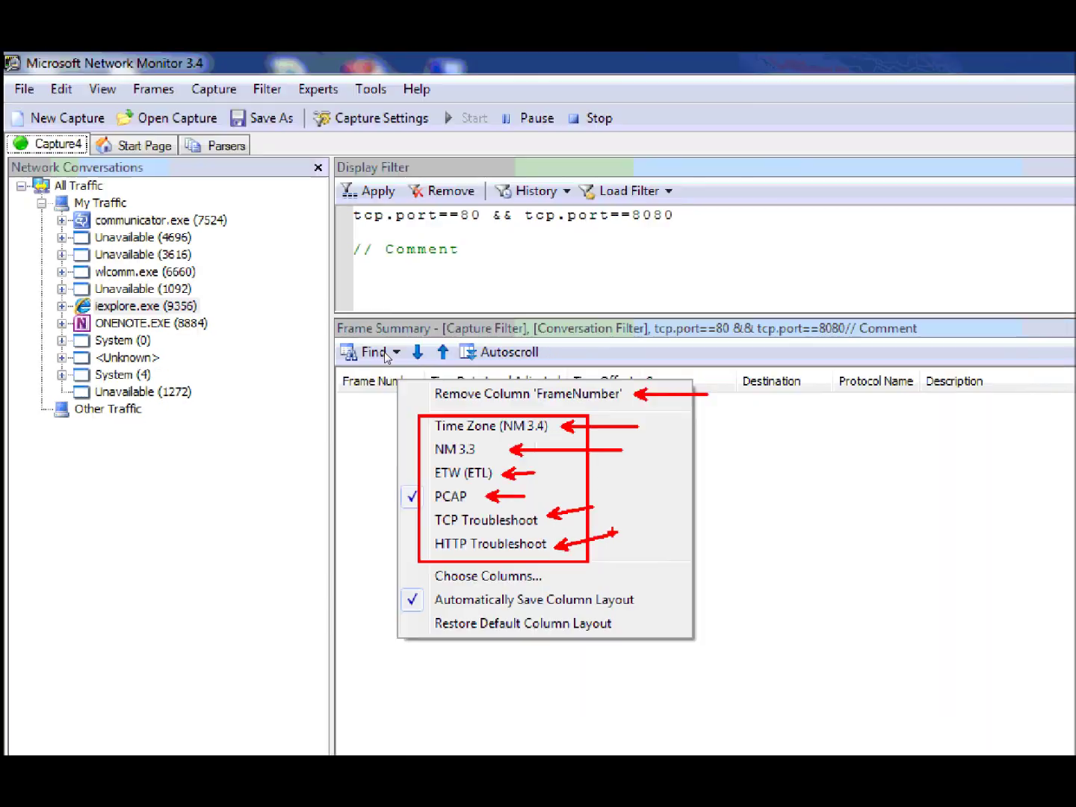
pyautogui.click(657, 400)
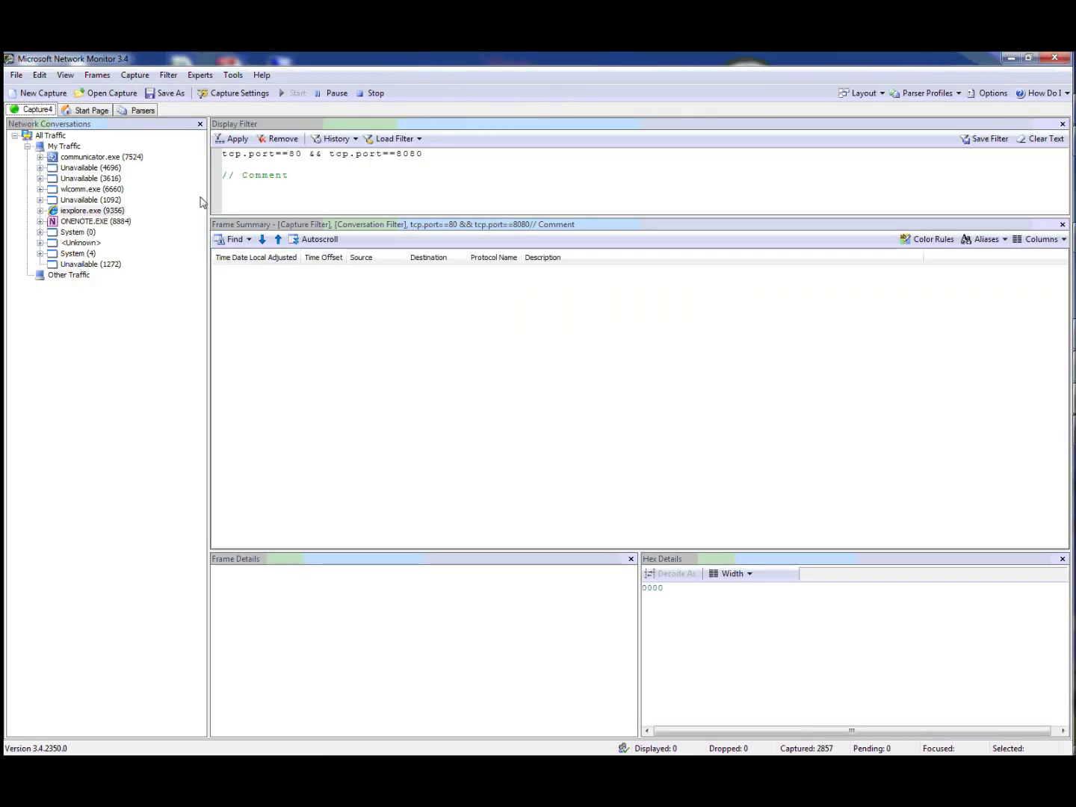
# - Apply the TCP Troubleshoot column set, showing TCP Flags, Window Size and payload columns for 176 frames
pyautogui.rightClick(238, 259)
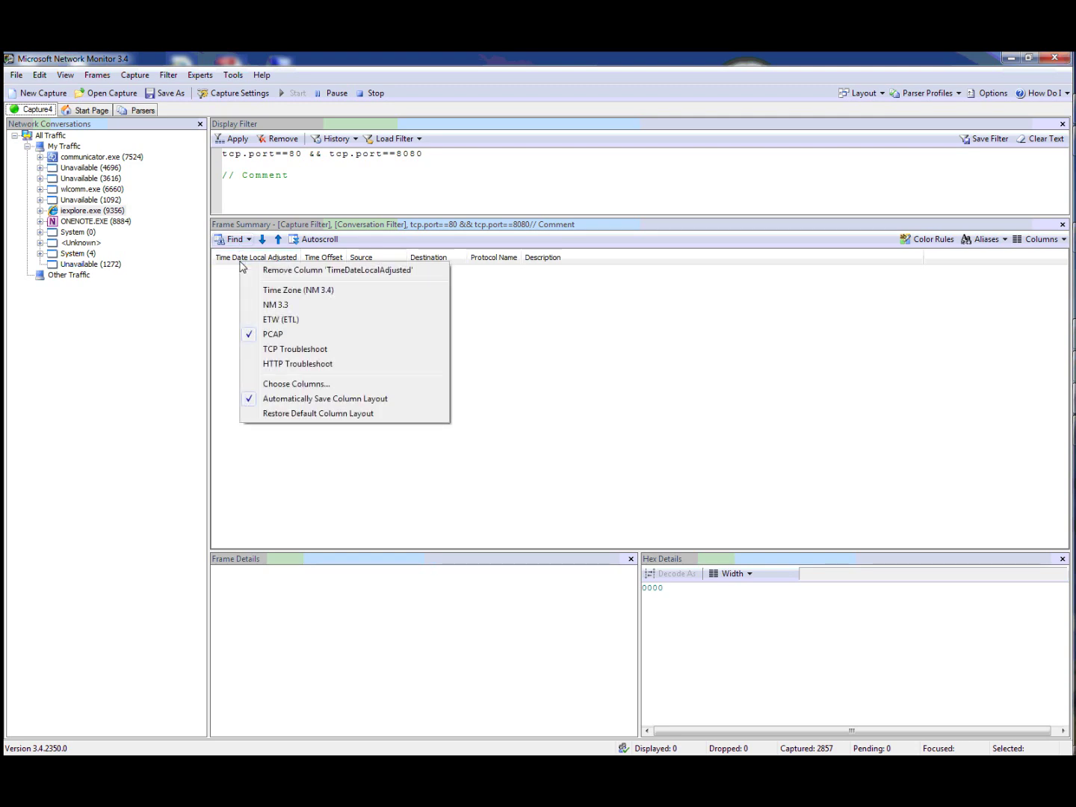
pyautogui.click(294, 349)
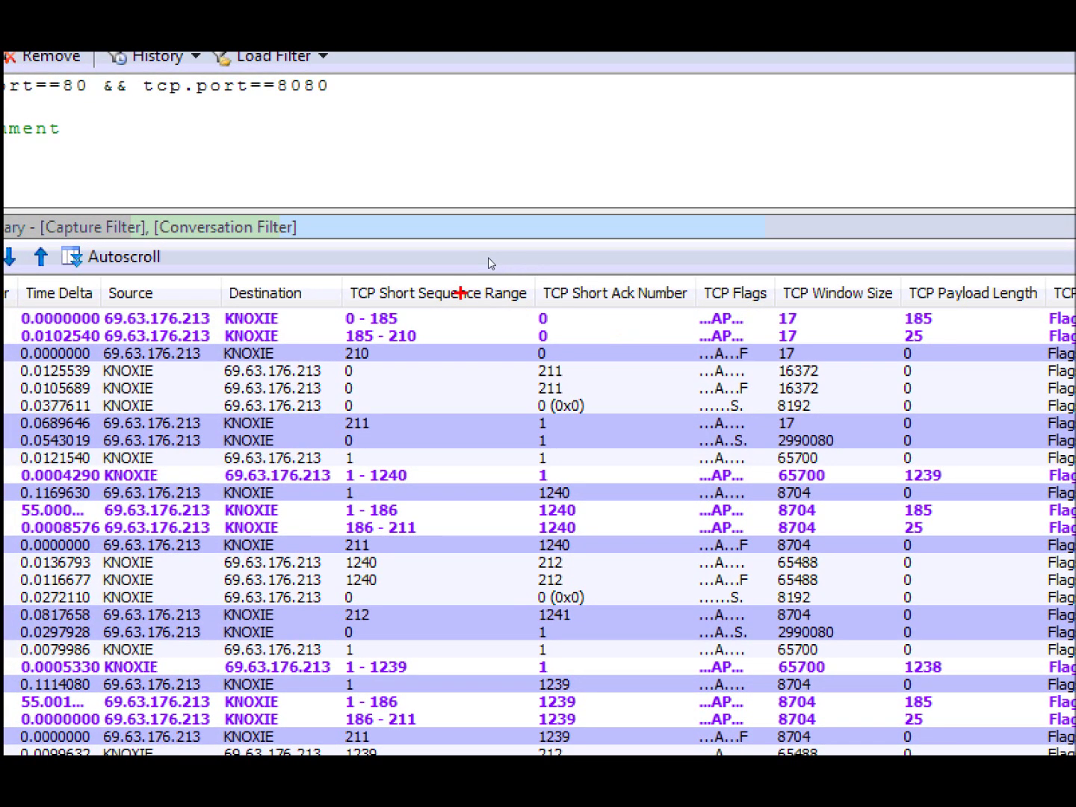
pyautogui.moveTo(460, 293); pyautogui.dragTo(527, 330)
pyautogui.moveTo(746, 299); pyautogui.dragTo(795, 320)
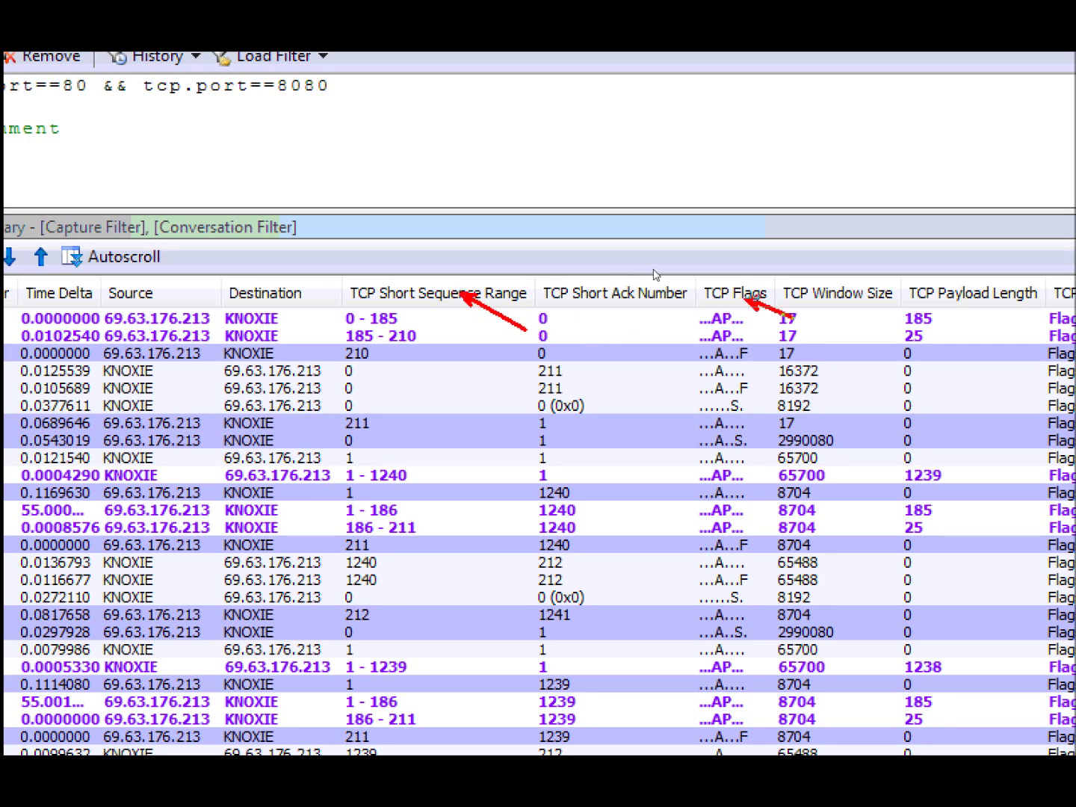
pyautogui.moveTo(949, 299); pyautogui.dragTo(997, 333)
pyautogui.moveTo(825, 297); pyautogui.dragTo(874, 330)
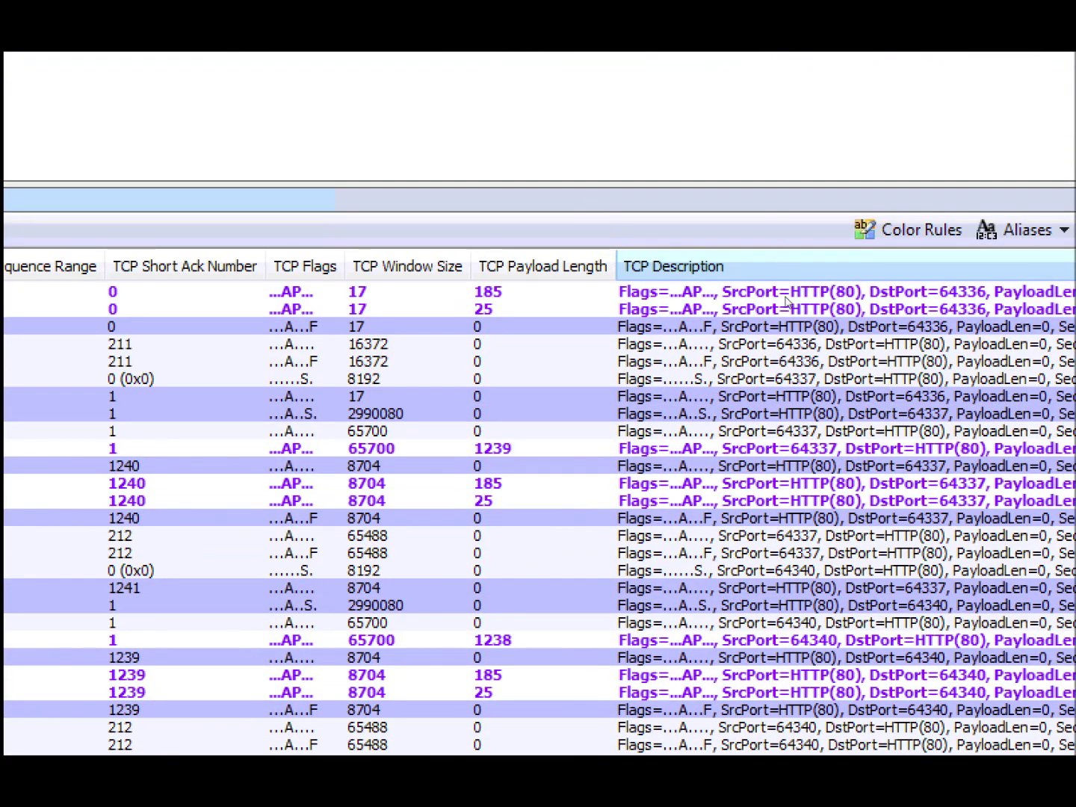
pyautogui.moveTo(617, 250)
pyautogui.mouseDown()
pyautogui.moveTo(1008, 537)
pyautogui.moveTo(1056, 549)
pyautogui.mouseUp()
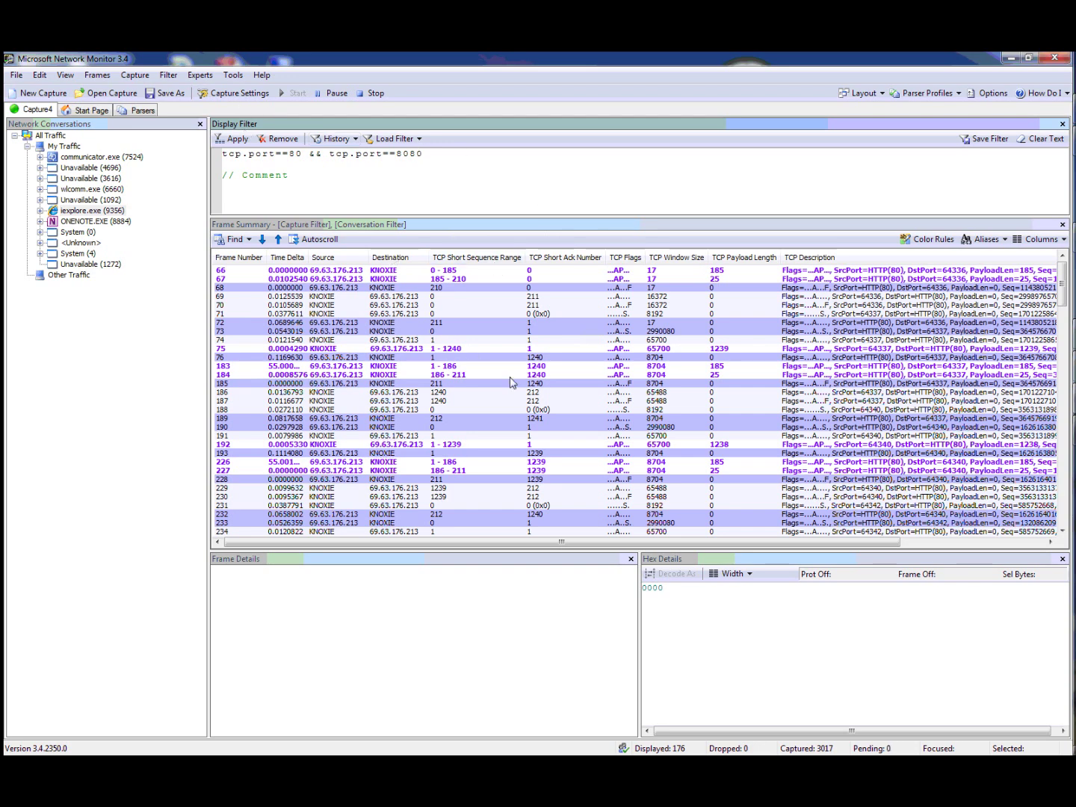
pyautogui.click(228, 76)
pyautogui.click(838, 165)
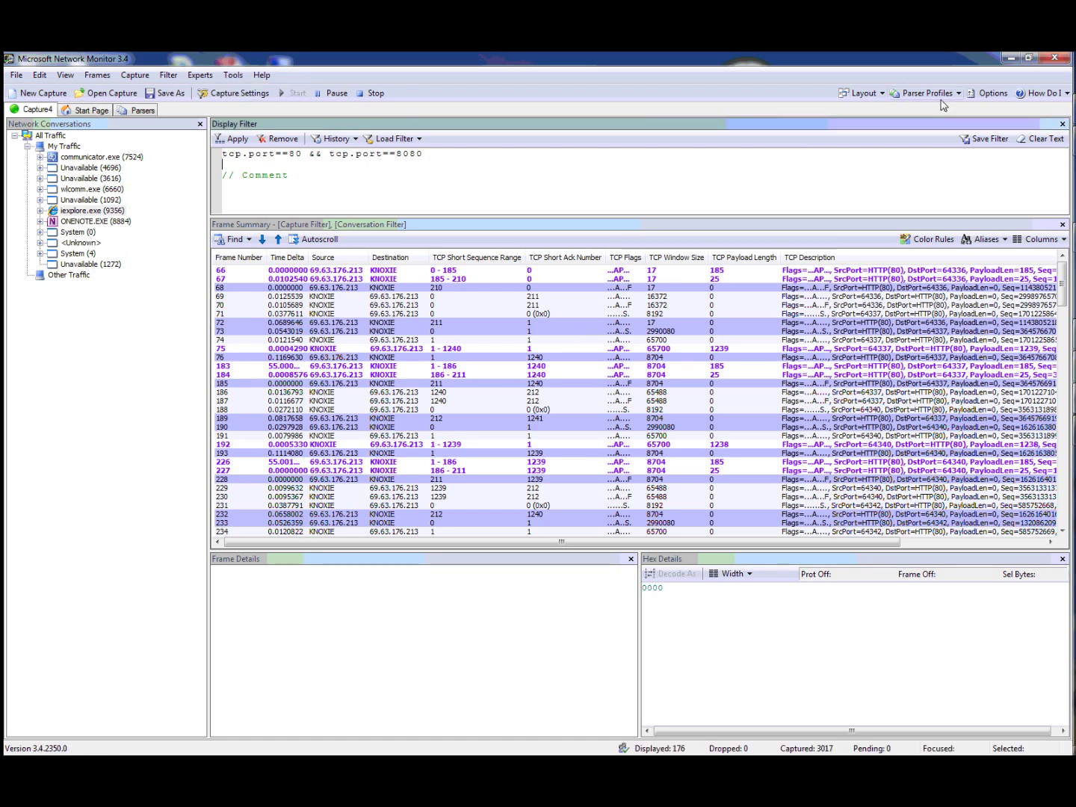
pyautogui.click(980, 98)
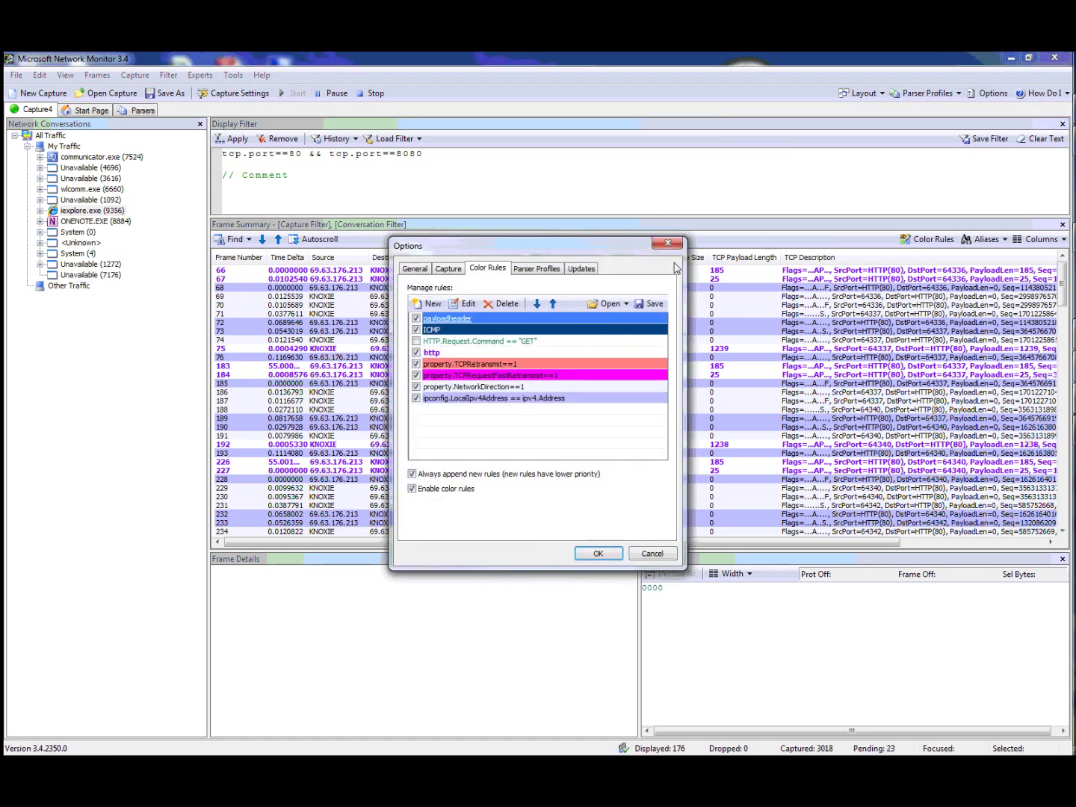
pyautogui.click(414, 269)
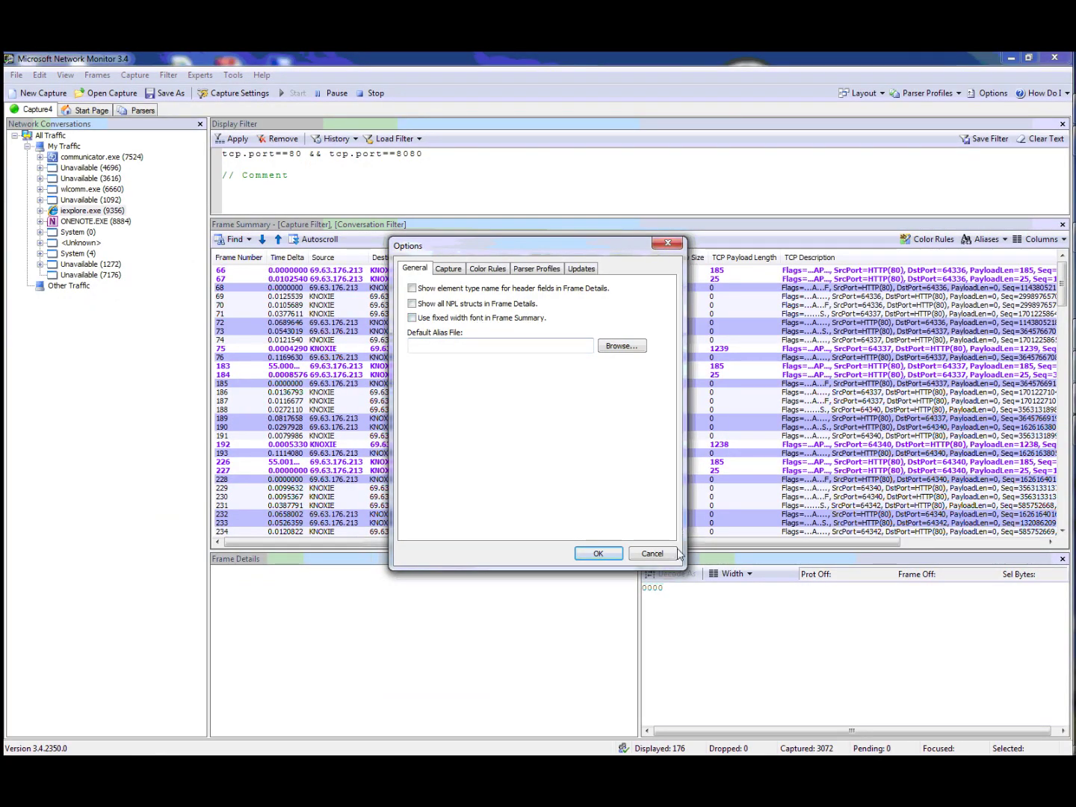
pyautogui.click(668, 554)
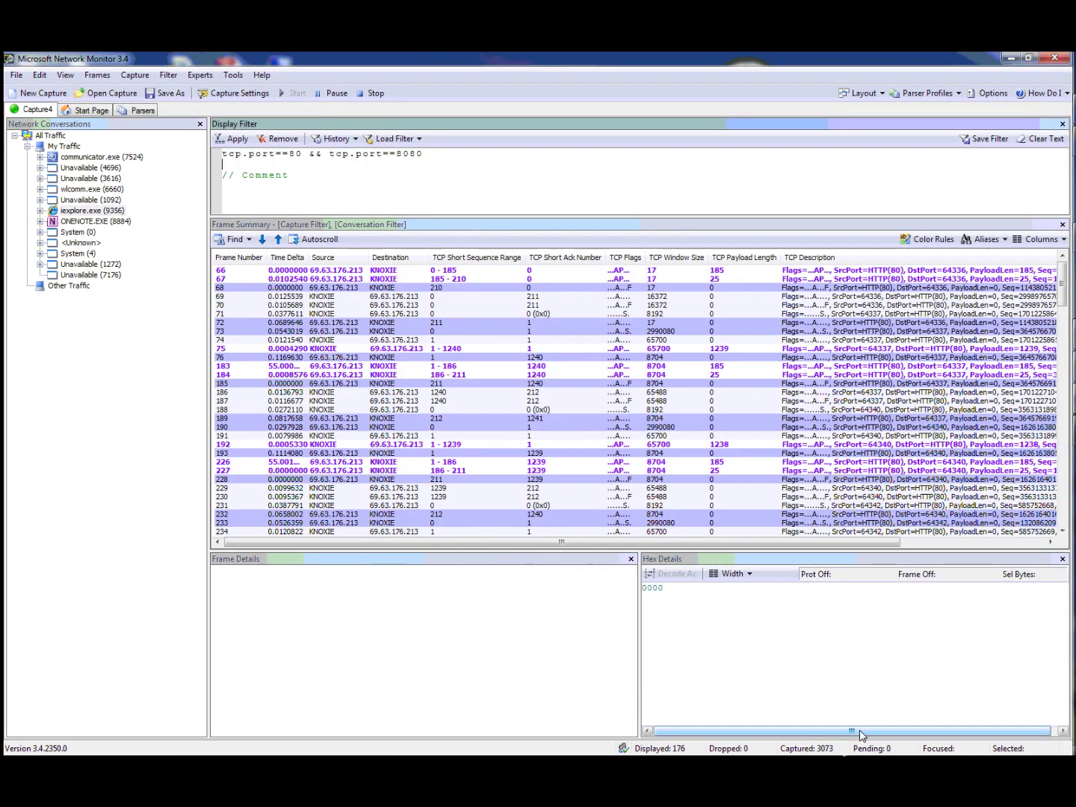
# - Scroll the frame list right past the full TCP Description column to the columns beyond it
pyautogui.moveTo(847, 541); pyautogui.dragTo(976, 549)
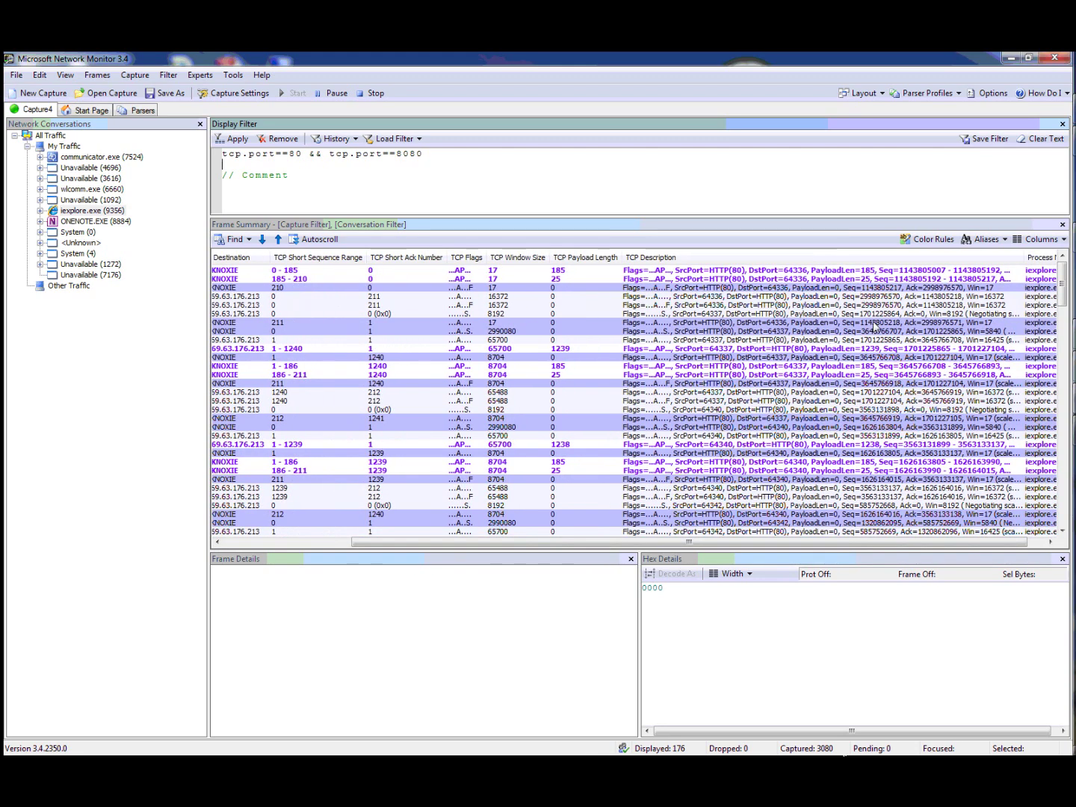